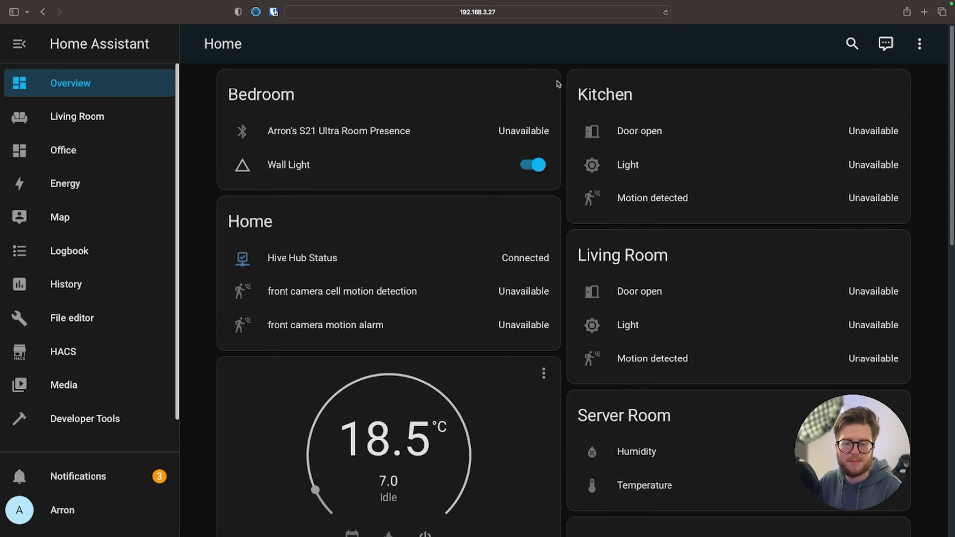
# Open the dashboards list in the Home Assistant settings
pyautogui.scroll(-1, 150, 280)
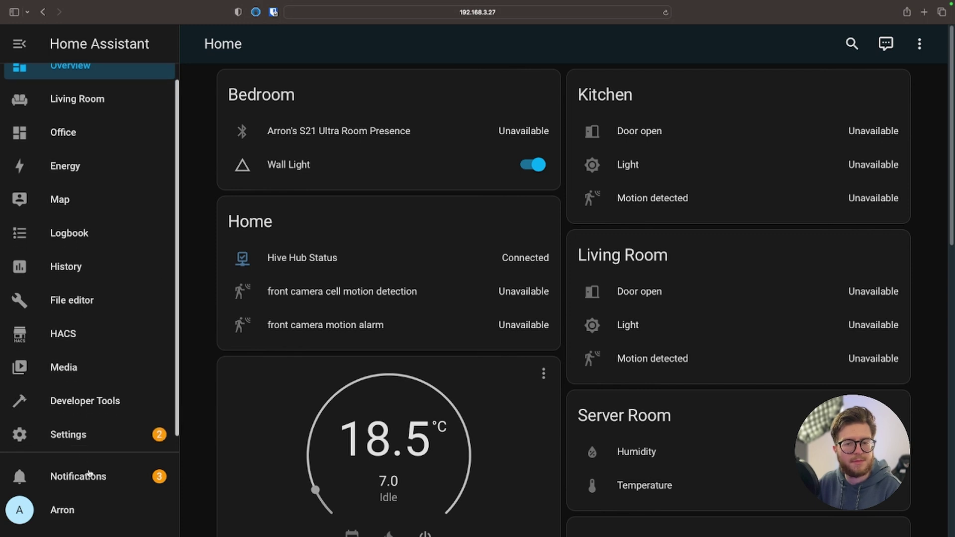
pyautogui.click(113, 437)
pyautogui.scroll(-3, 301, 273)
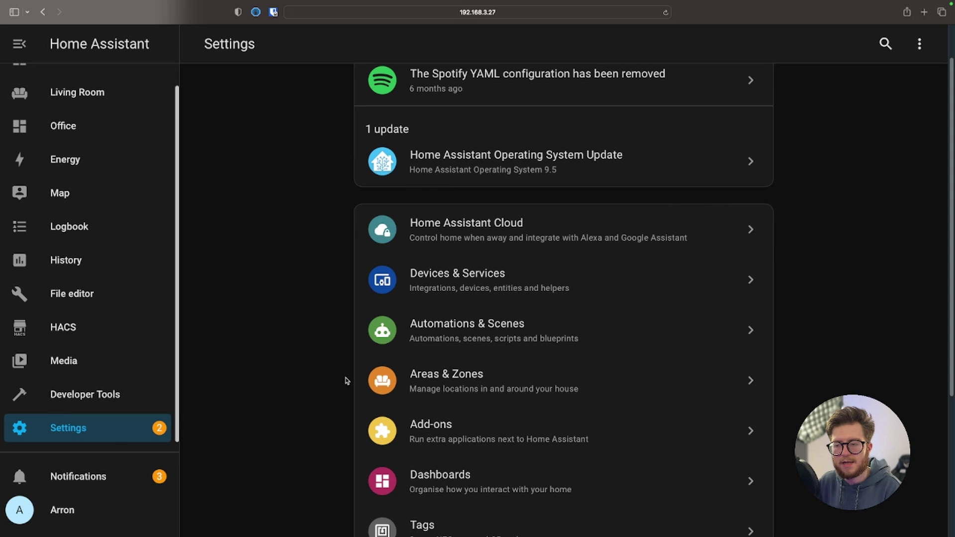
pyautogui.scroll(-1, 347, 381)
pyautogui.click(650, 463)
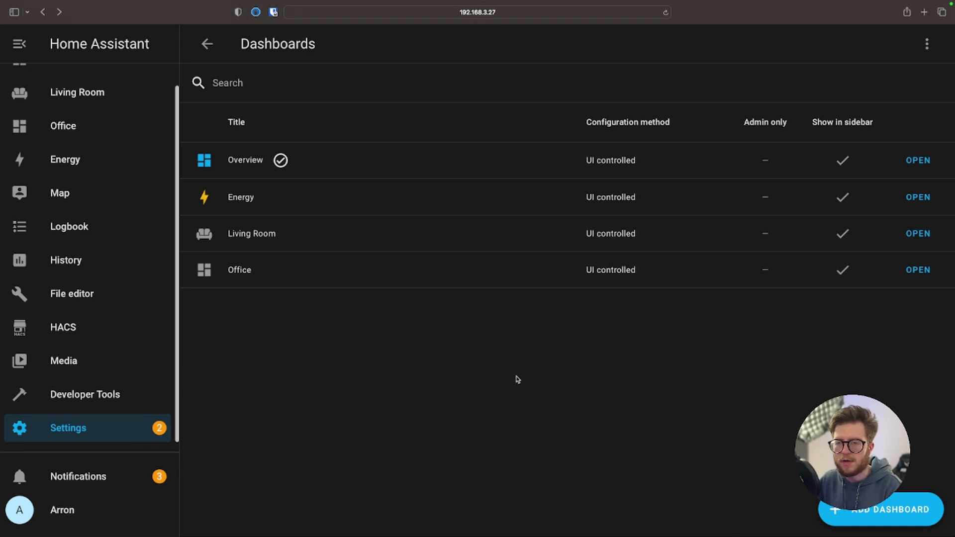
# Permanently delete the existing Office dashboard from the dashboards list
pyautogui.click(532, 269)
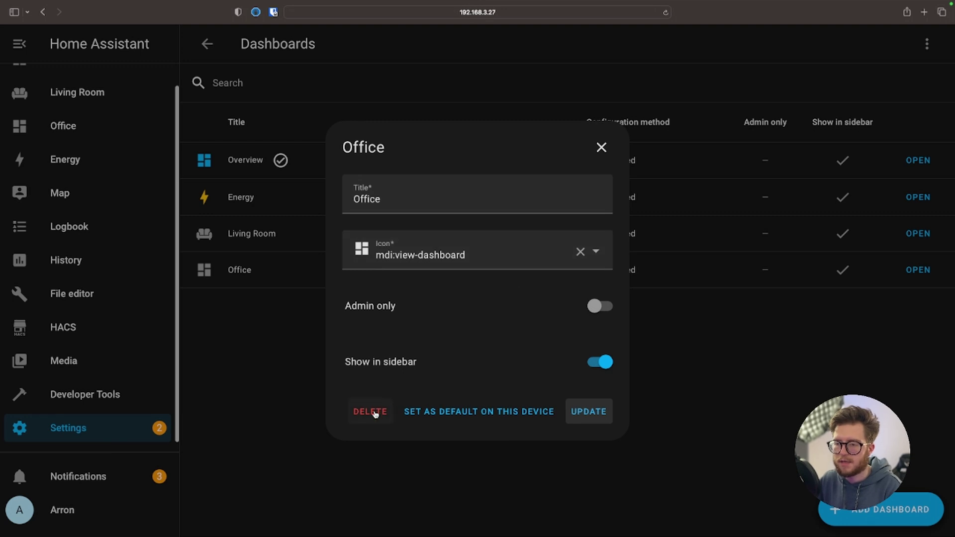
pyautogui.click(375, 413)
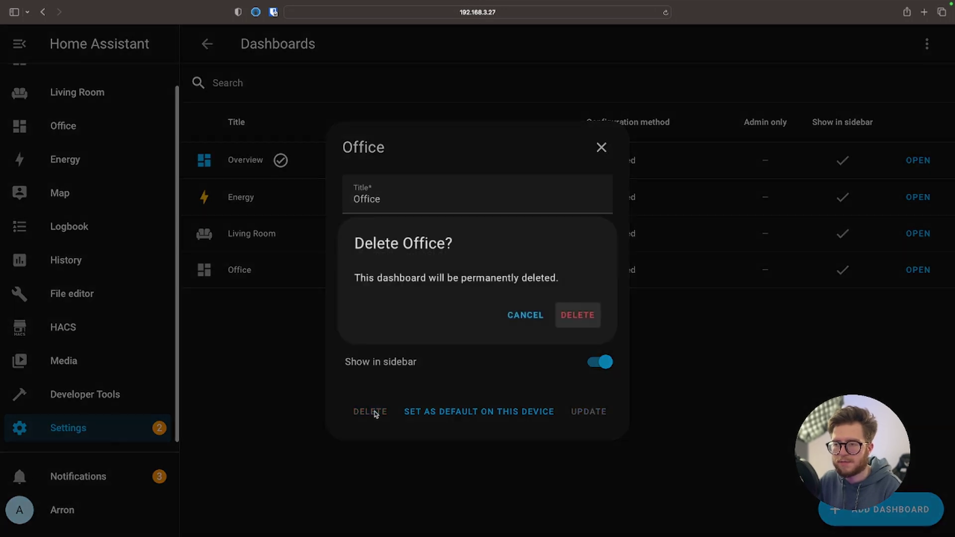
pyautogui.click(586, 314)
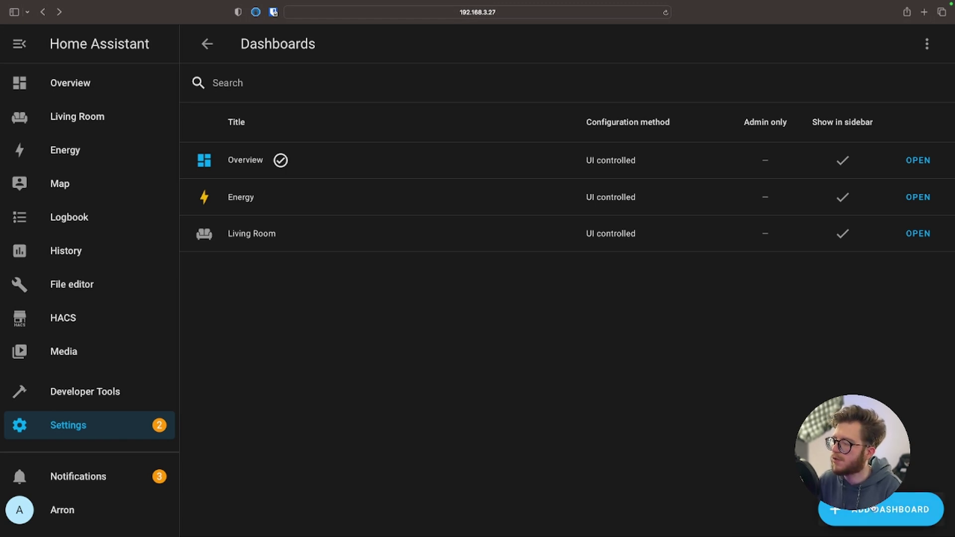
# Create a new dashboard titled "Office" with the mdi:laptop icon, shown in the sidebar
pyautogui.click(890, 510)
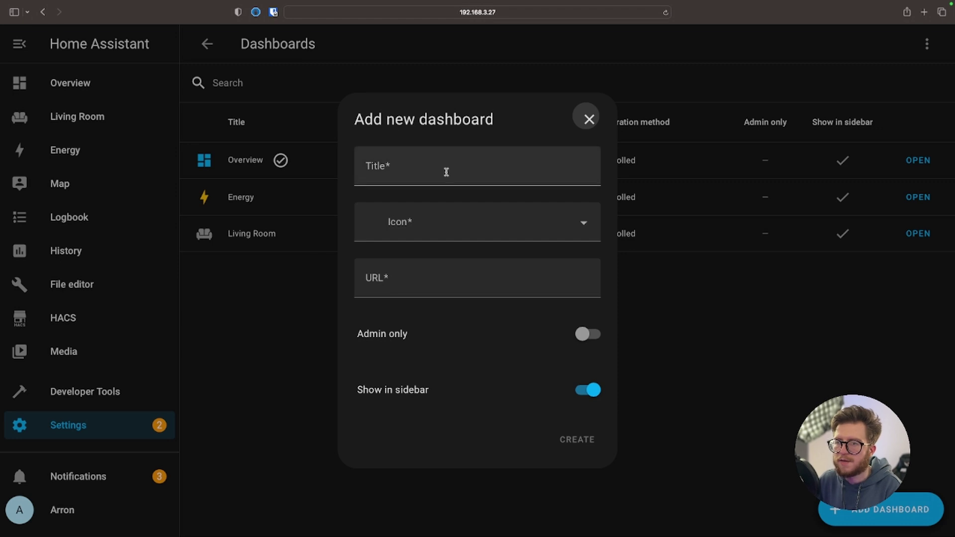
pyautogui.click(449, 174)
pyautogui.write('Offic')
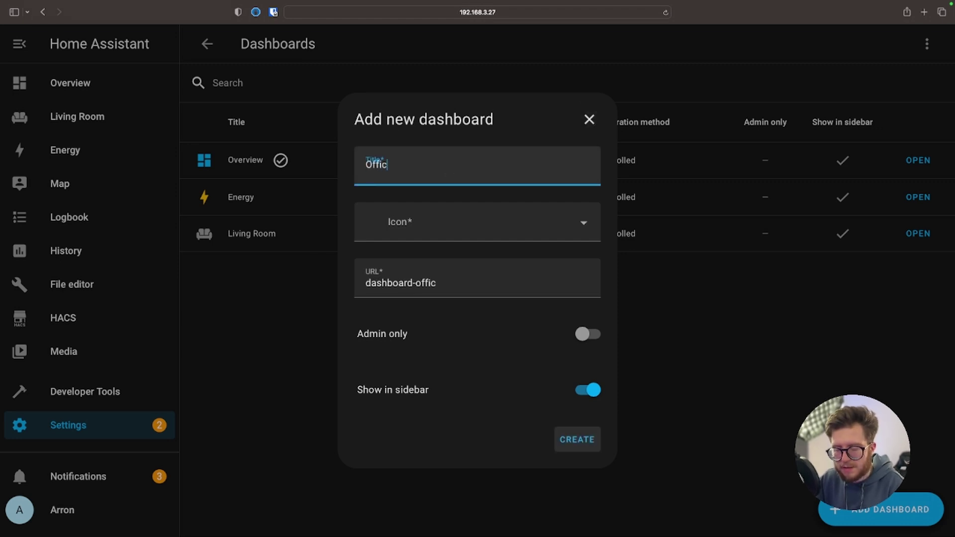
pyautogui.write('e')
pyautogui.click(466, 220)
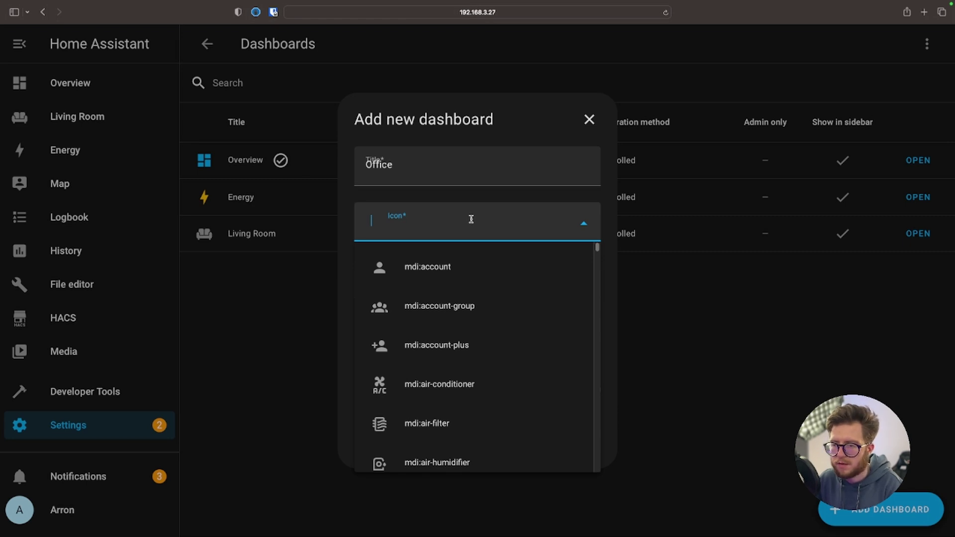
pyautogui.write('computer')
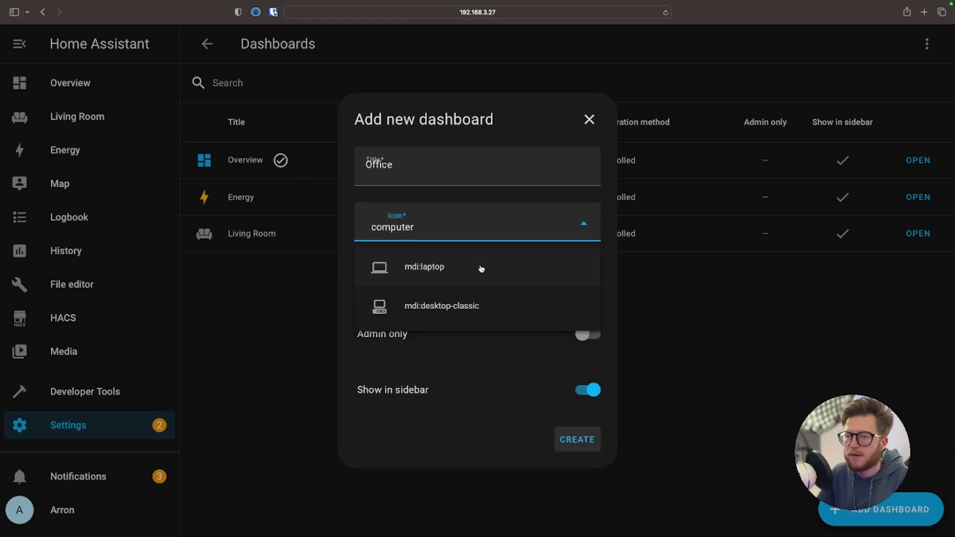
pyautogui.click(481, 268)
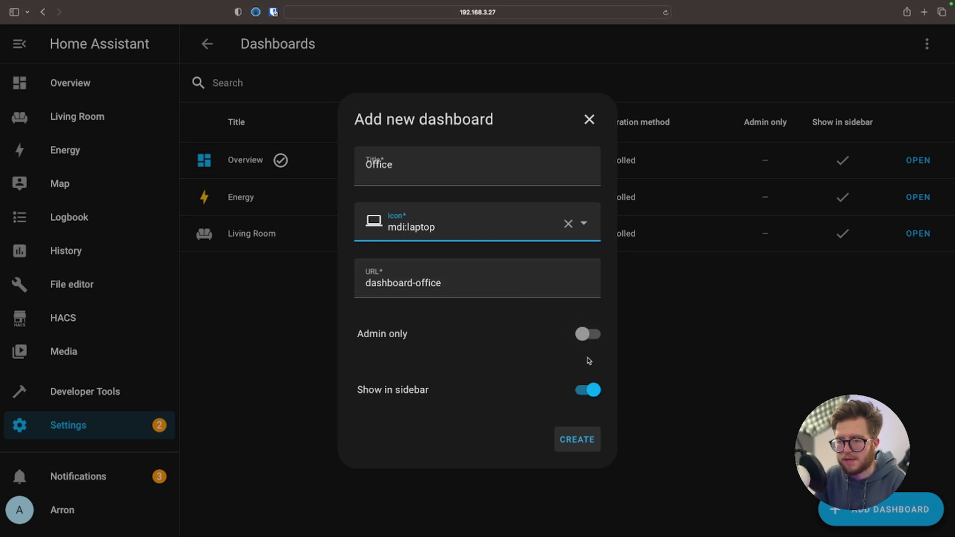
pyautogui.click(580, 441)
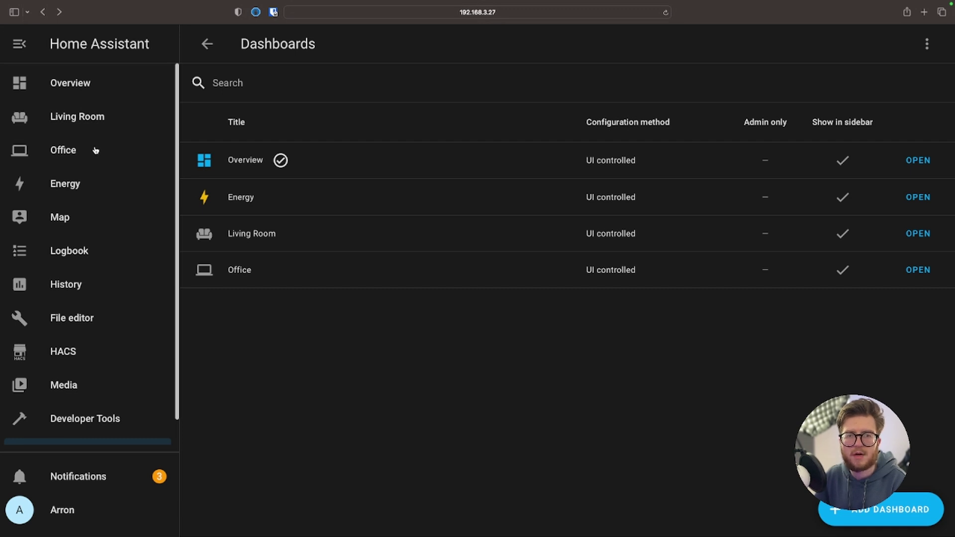
# Open the new Office dashboard for editing and take control of it, starting with an empty dashboard
pyautogui.click(95, 151)
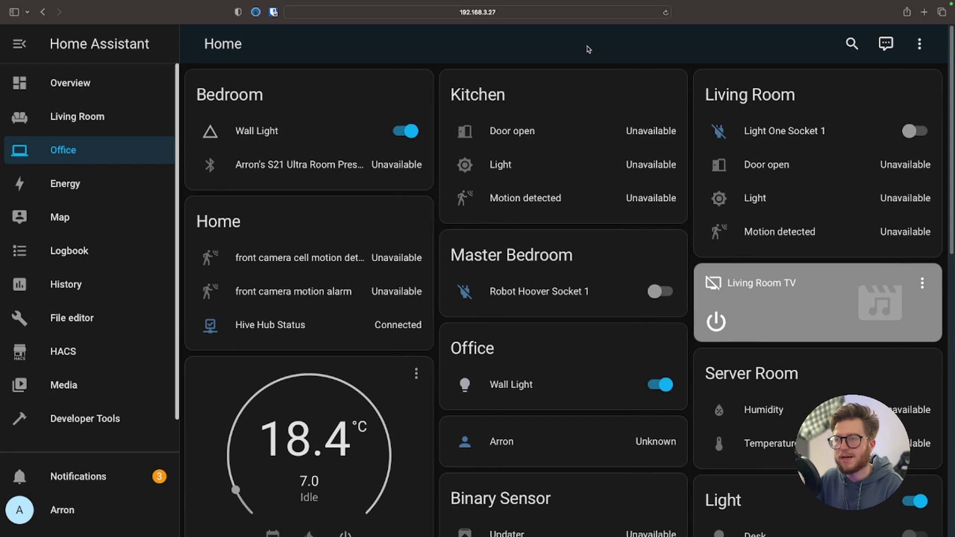
pyautogui.click(926, 47)
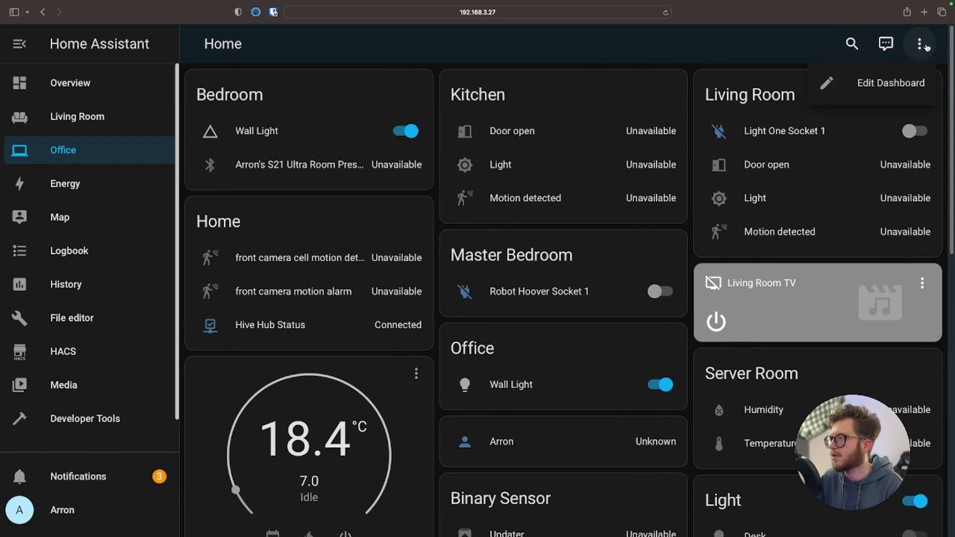
pyautogui.click(903, 84)
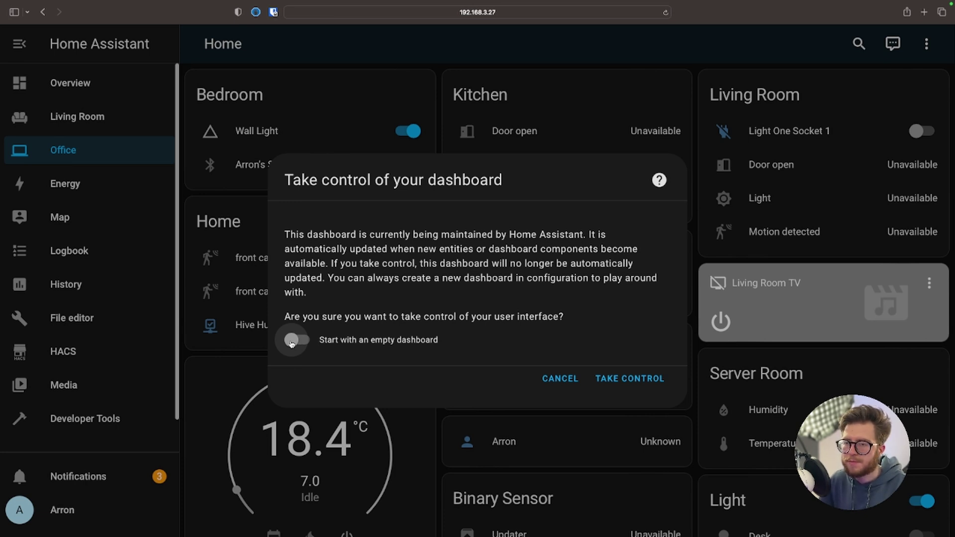
pyautogui.click(309, 341)
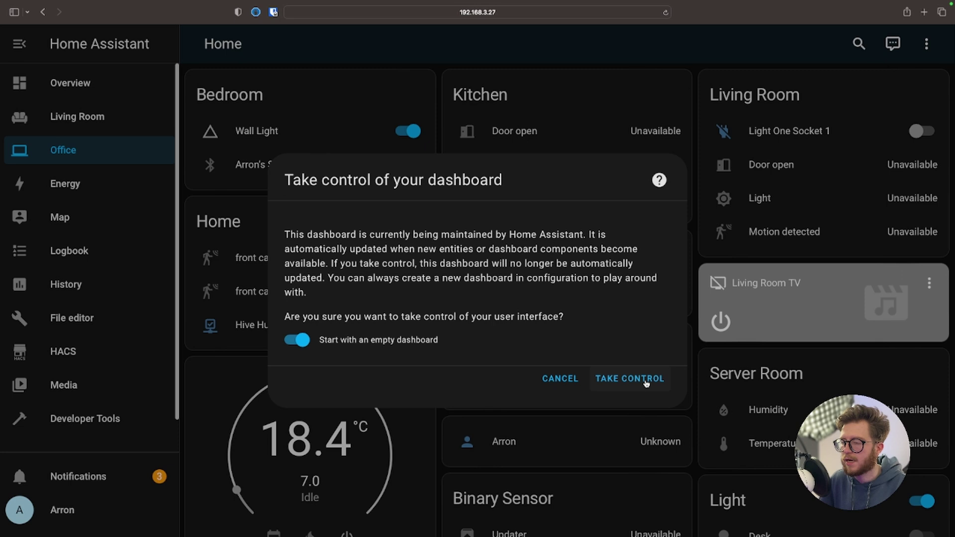
pyautogui.click(643, 380)
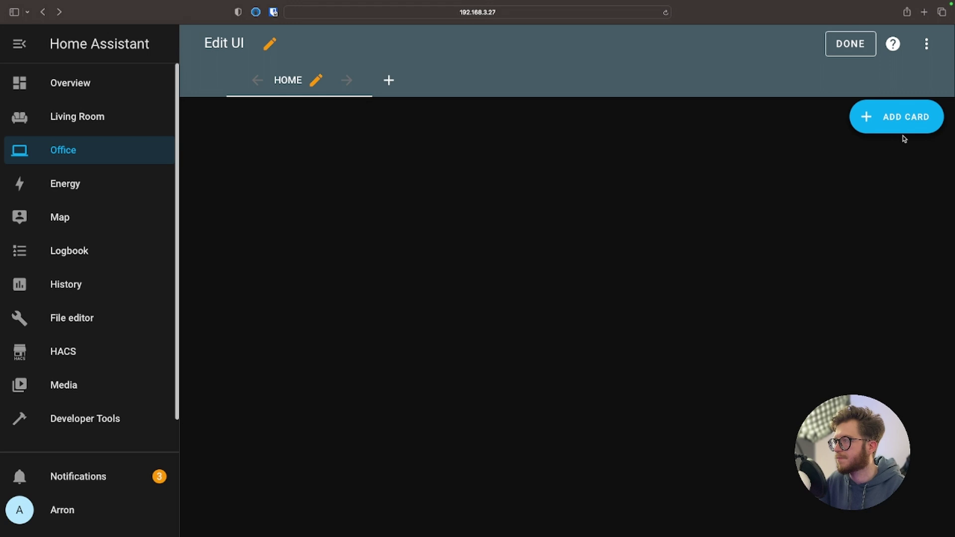
# Add a Button card to the Home view and set its entity to Office Wall Light
pyautogui.click(913, 119)
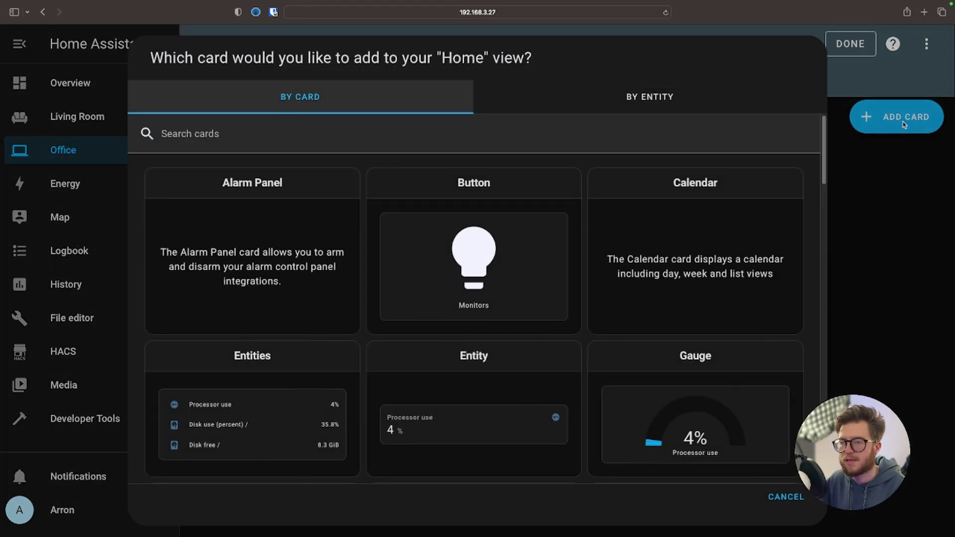
pyautogui.click(542, 250)
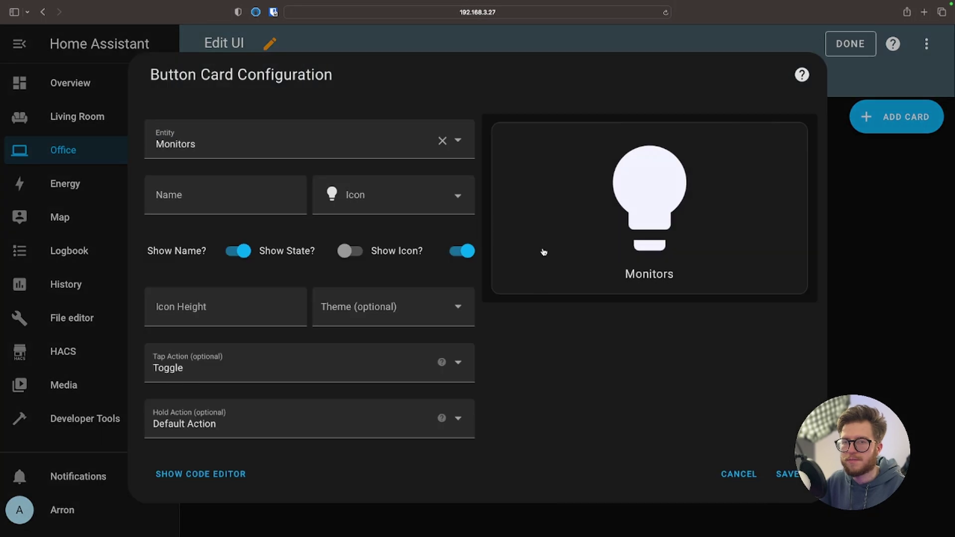
pyautogui.click(388, 148)
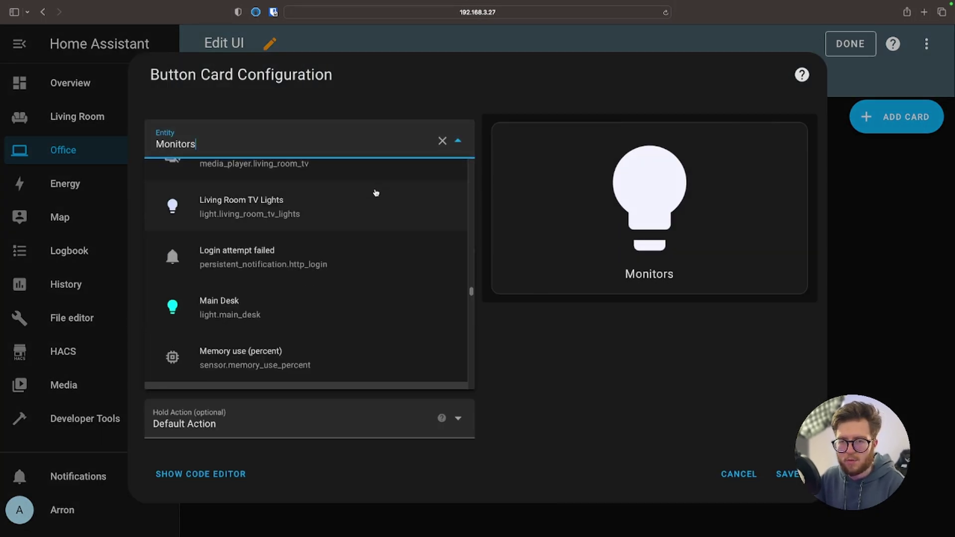
pyautogui.press('super+a')
pyautogui.write('wall')
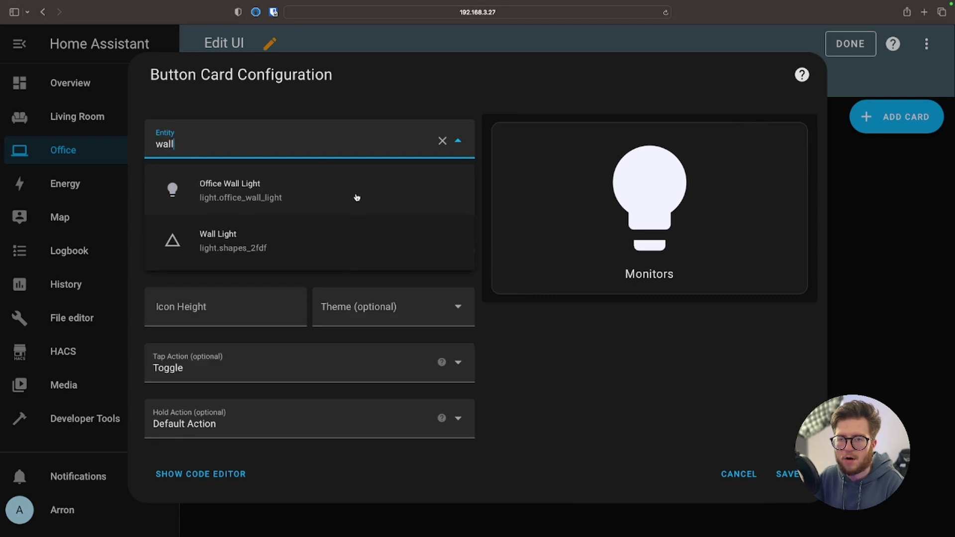
pyautogui.click(356, 197)
pyautogui.click(343, 199)
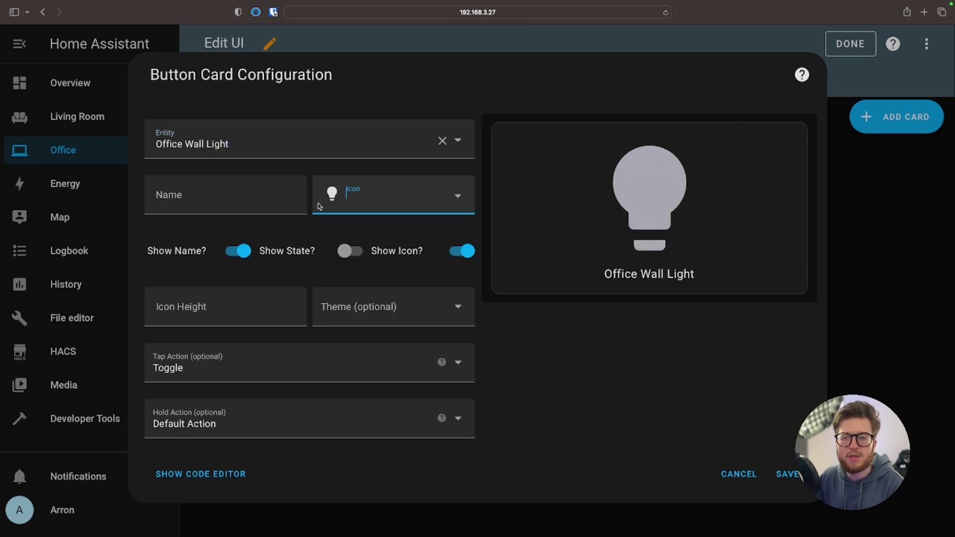
# Name the button card "Office Wall Light"
pyautogui.click(267, 198)
pyautogui.write('O')
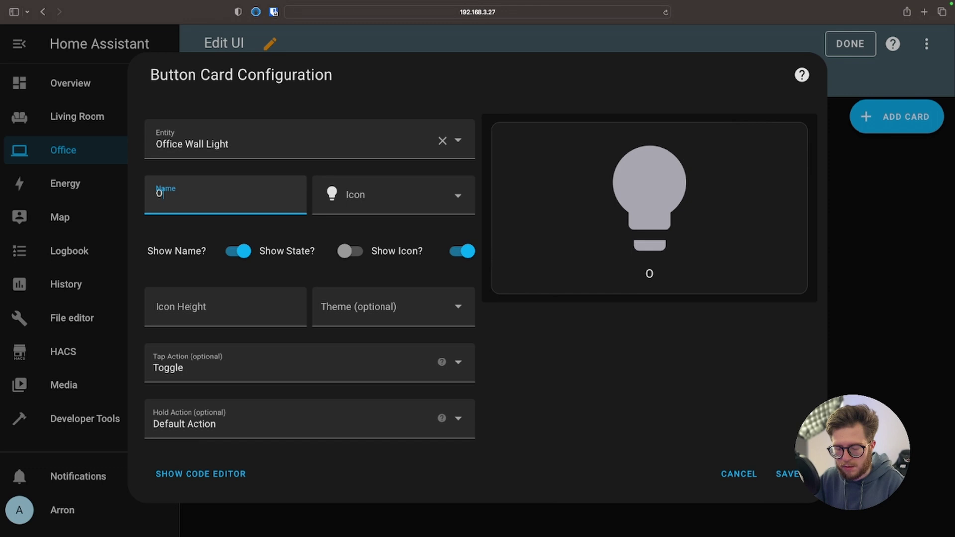
pyautogui.write('ffice Wall ')
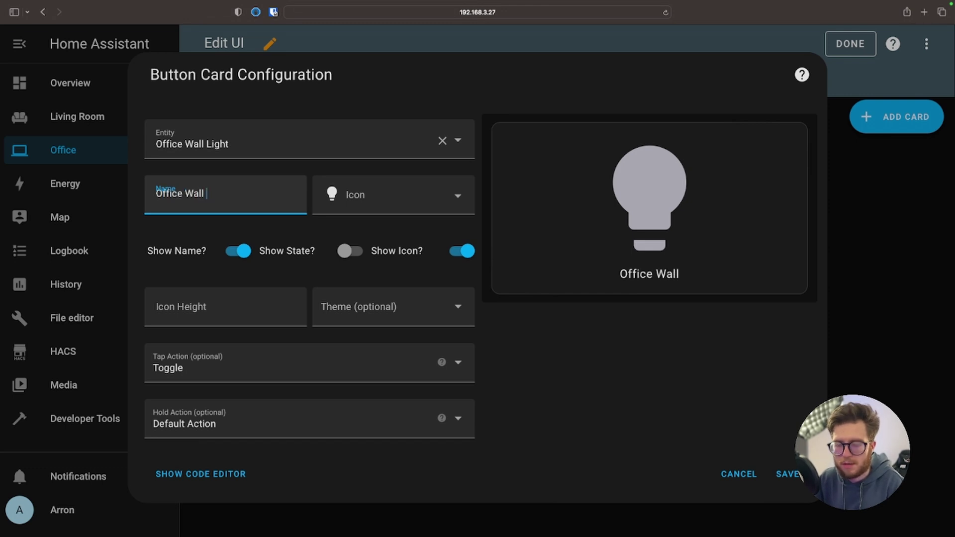
pyautogui.write('Light')
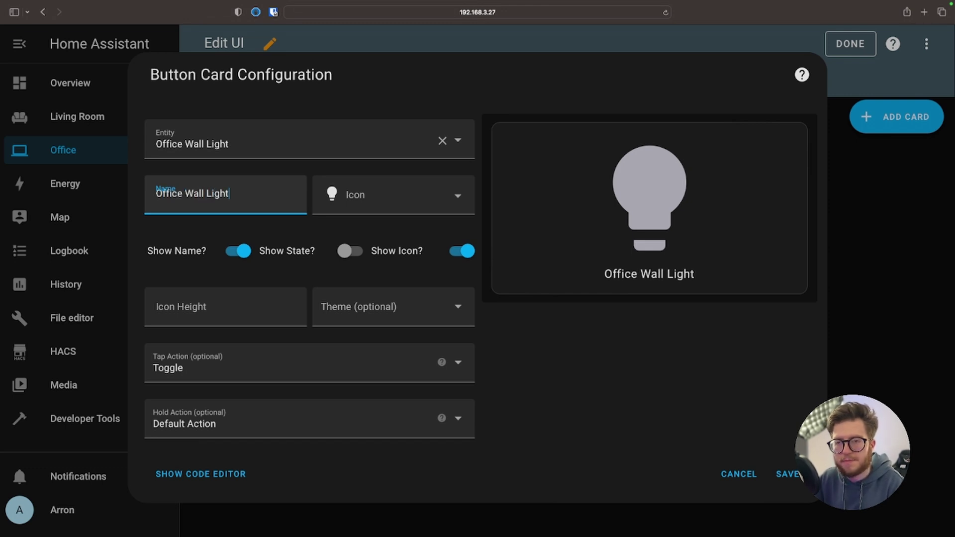
# Look through the icon and theme choices offered for the button card
pyautogui.click(395, 192)
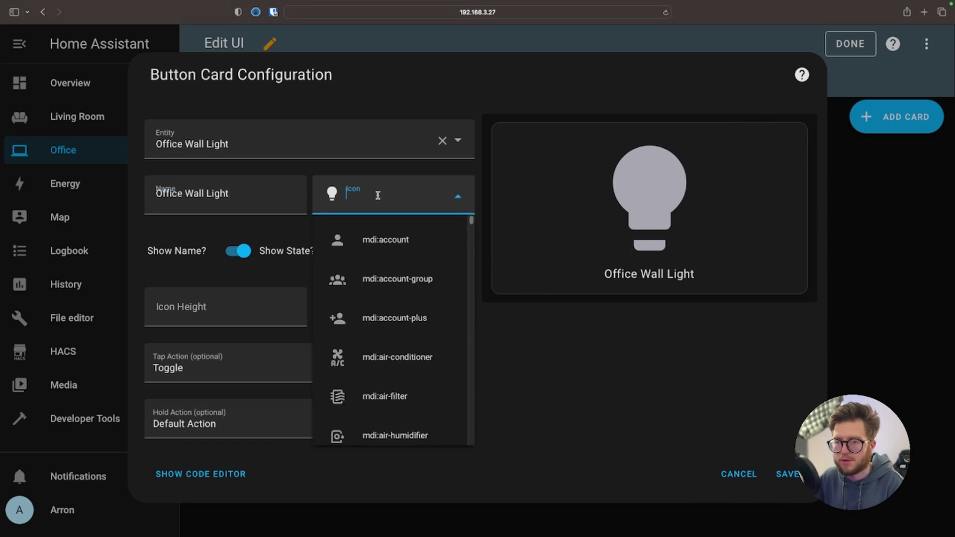
pyautogui.click(518, 331)
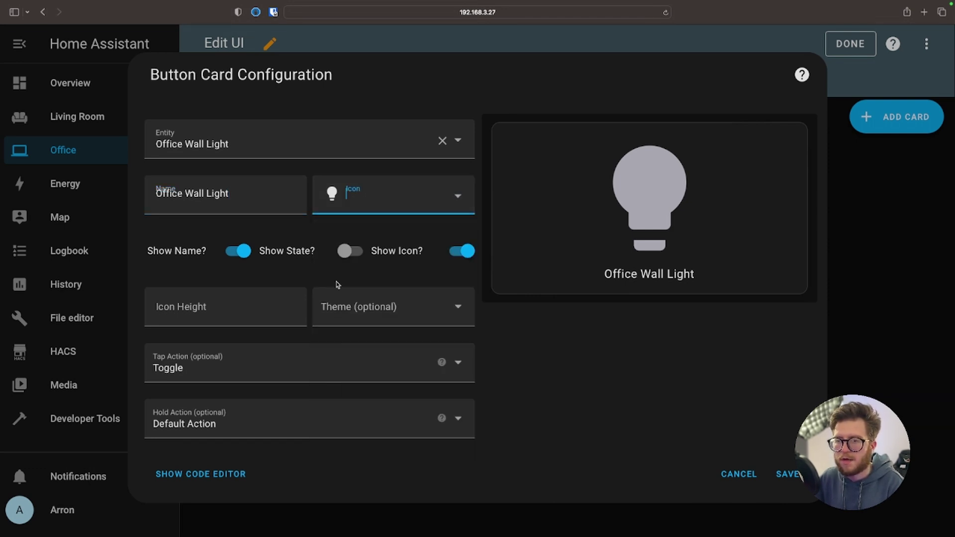
pyautogui.click(416, 308)
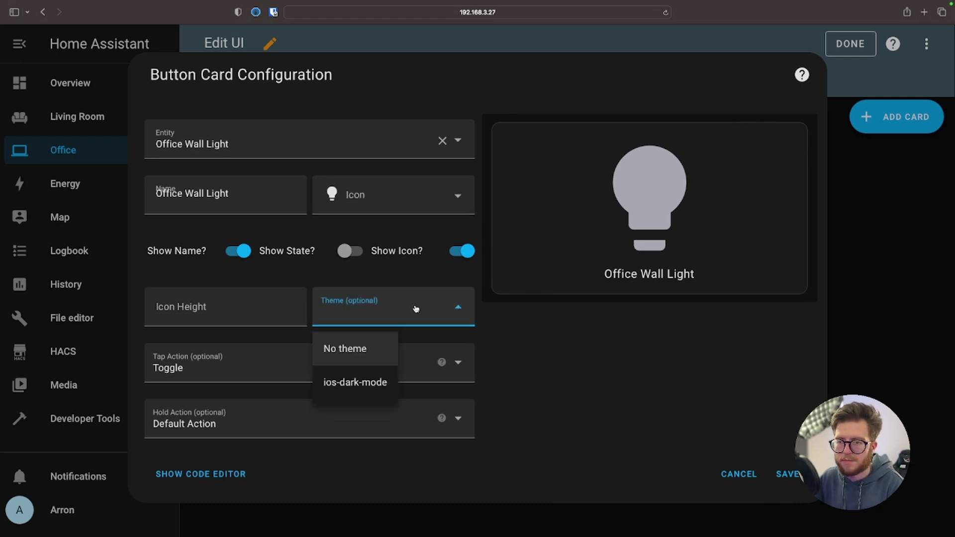
pyautogui.click(416, 309)
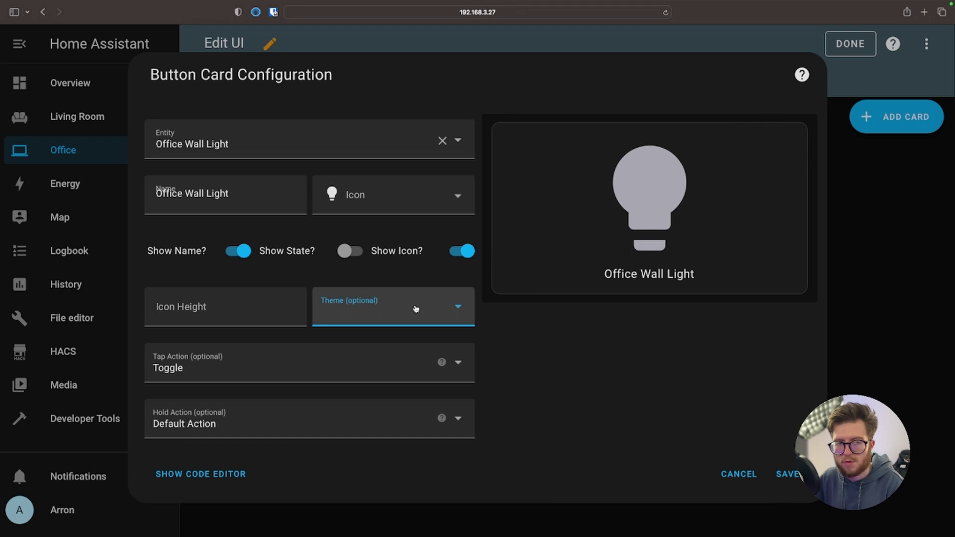
# Choose Toggle as the button card's tap action and save the card
pyautogui.click(302, 357)
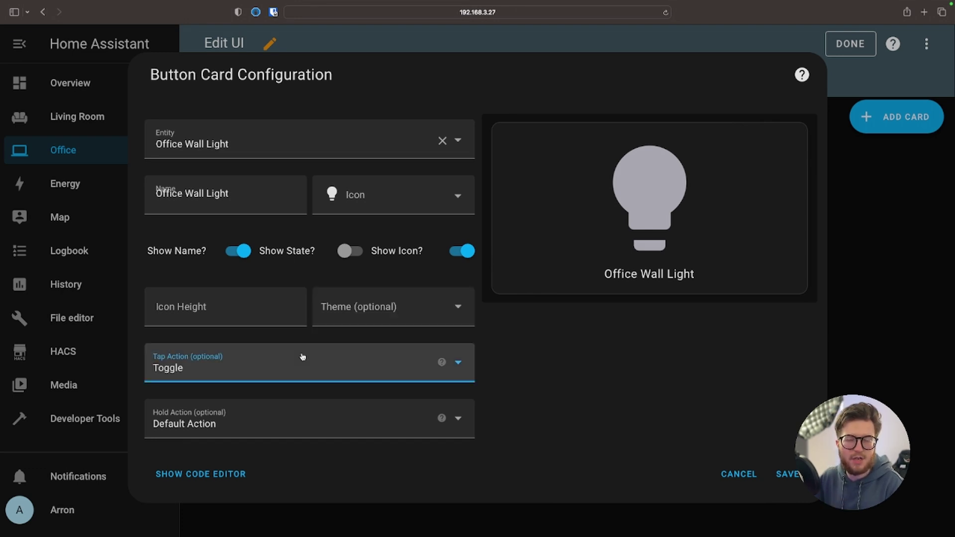
pyautogui.click(302, 357)
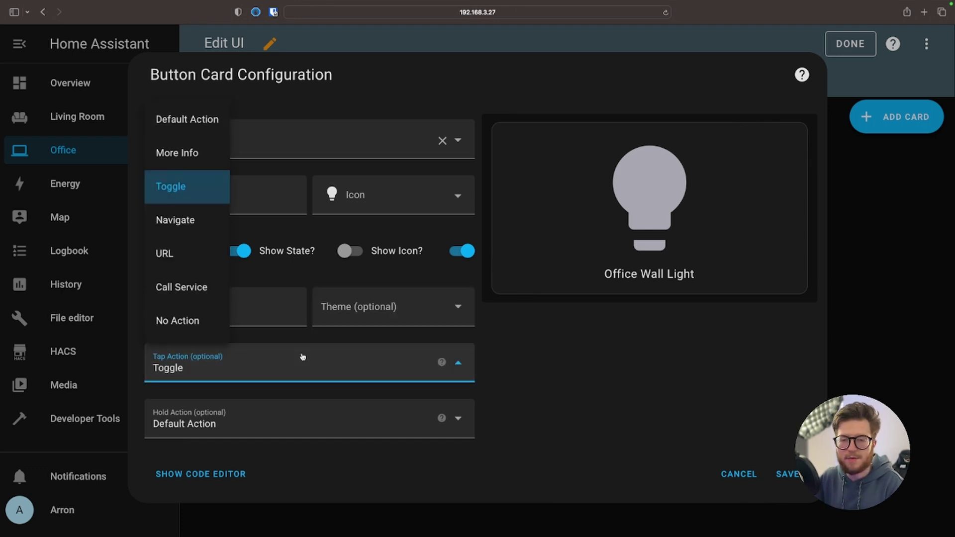
pyautogui.click(208, 192)
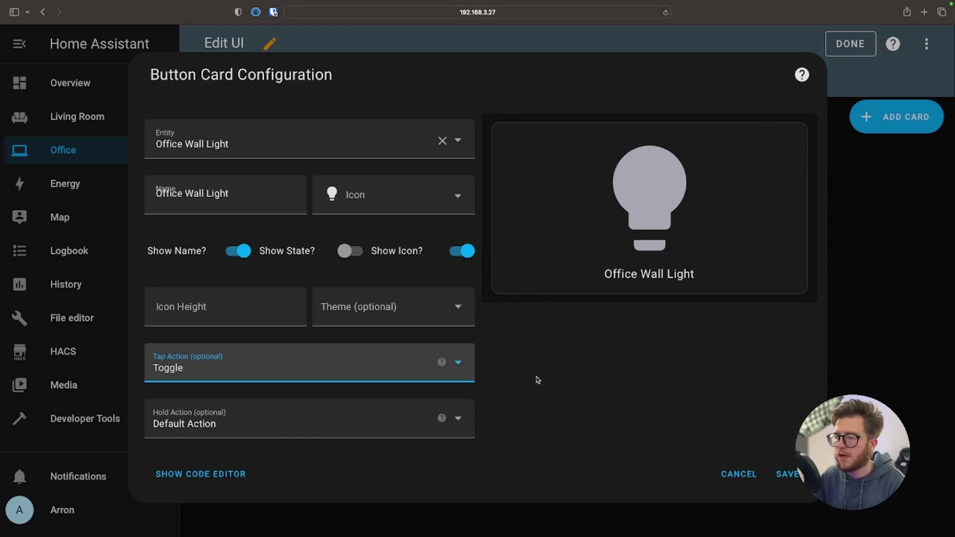
pyautogui.click(783, 476)
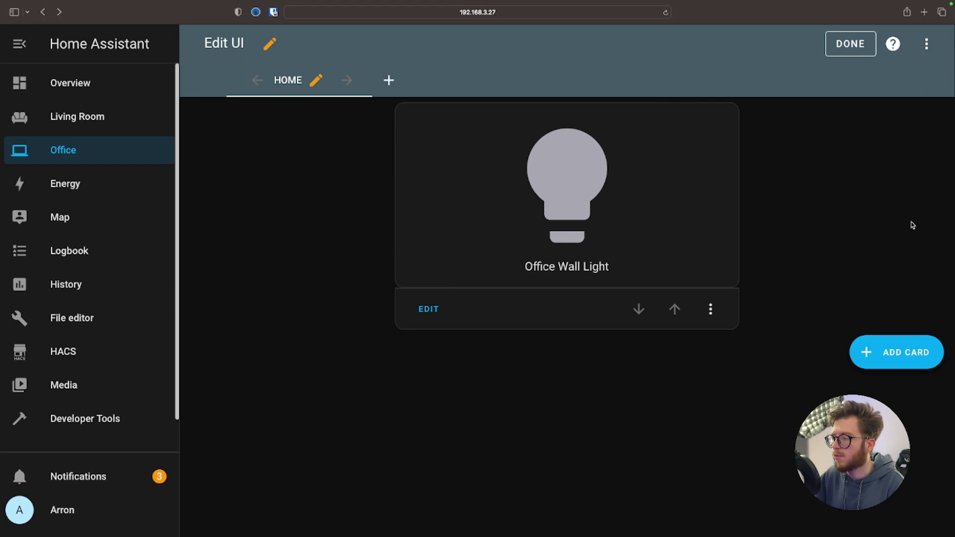
pyautogui.click(891, 353)
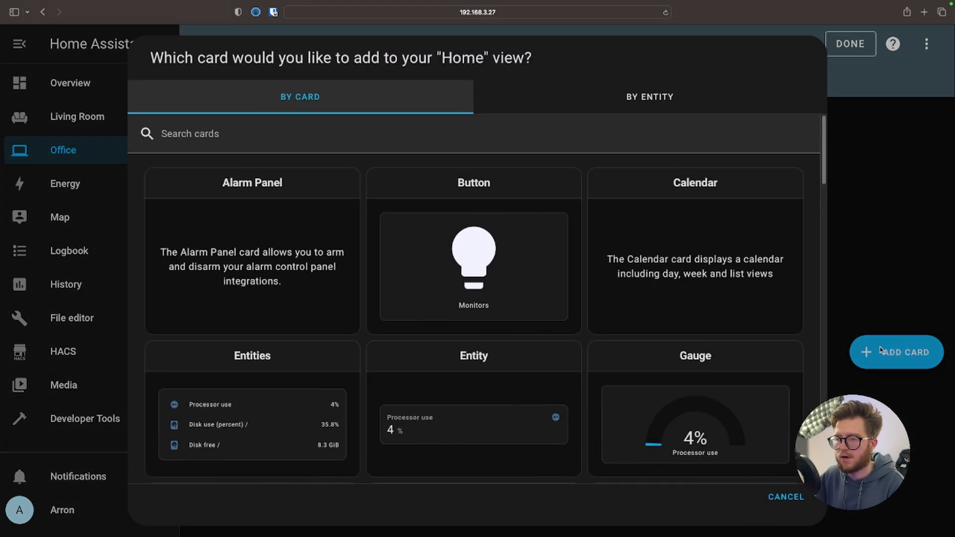
pyautogui.scroll(-2, 588, 276)
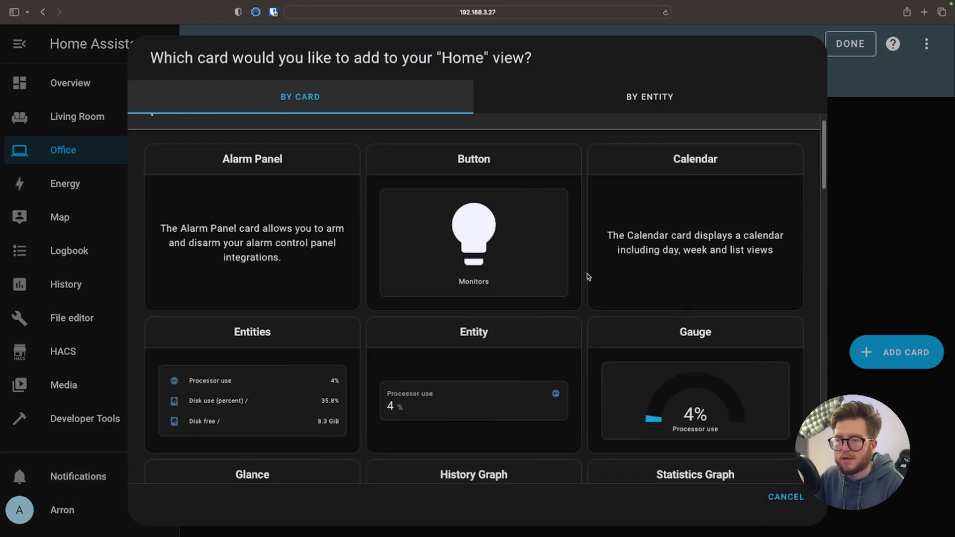
pyautogui.scroll(-5, 589, 277)
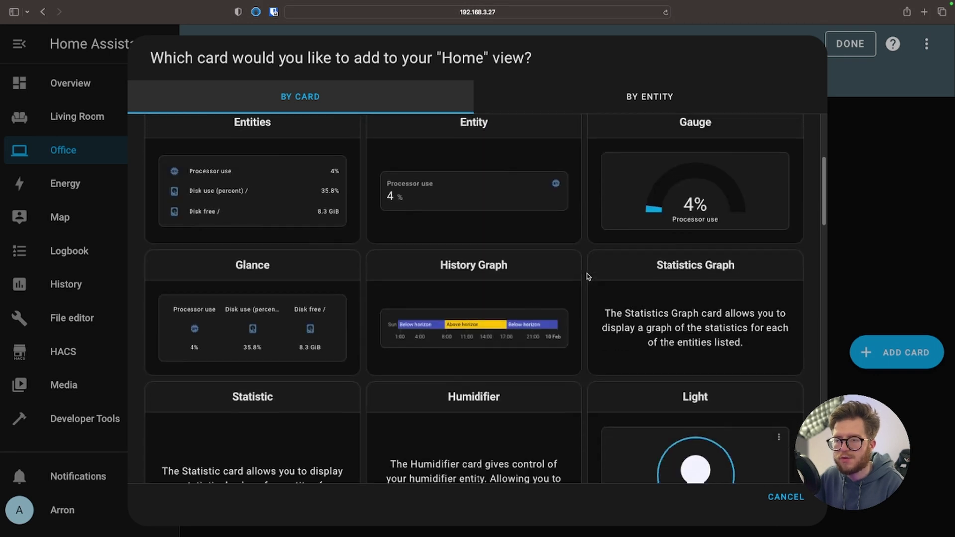
pyautogui.scroll(-3, 588, 277)
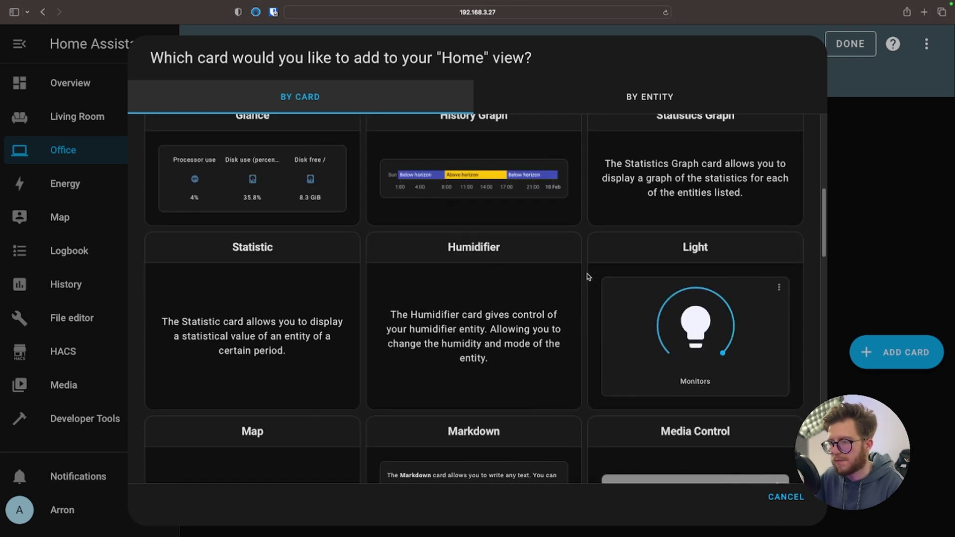
pyautogui.click(797, 502)
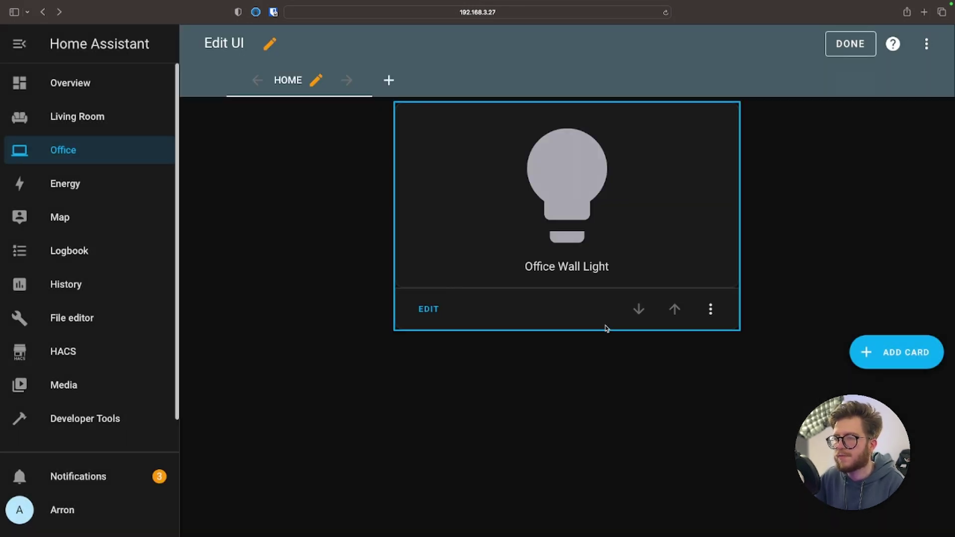
# Delete the Office Wall Light button card from the Home view
pyautogui.click(712, 321)
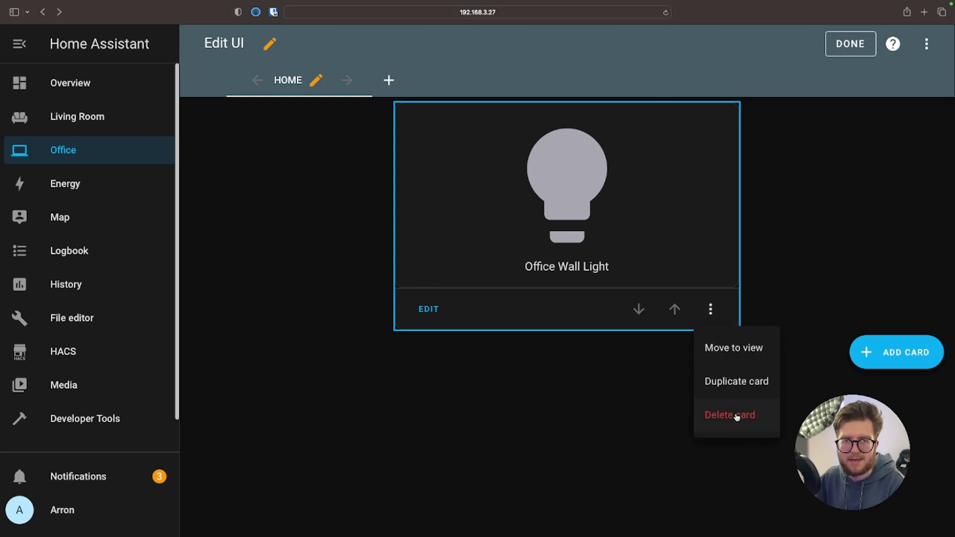
pyautogui.click(736, 415)
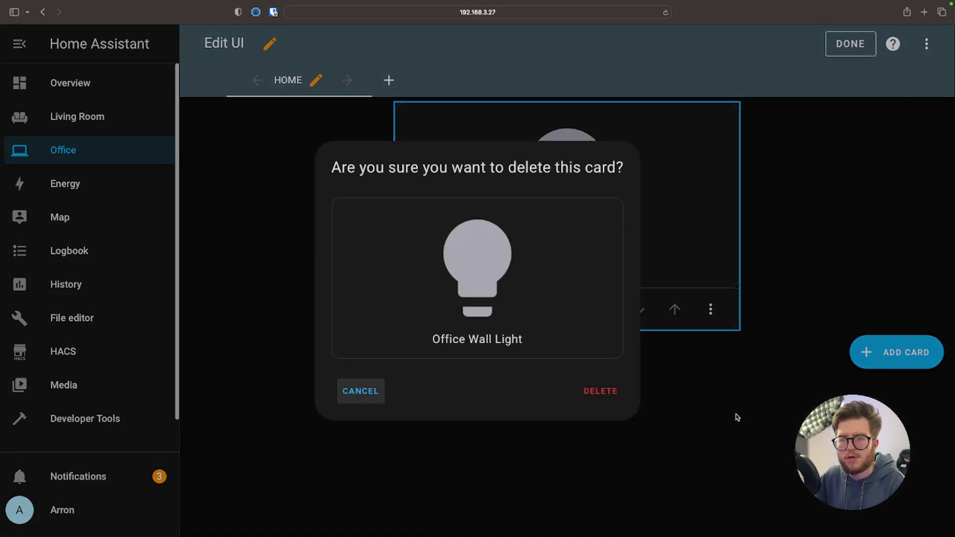
pyautogui.click(586, 393)
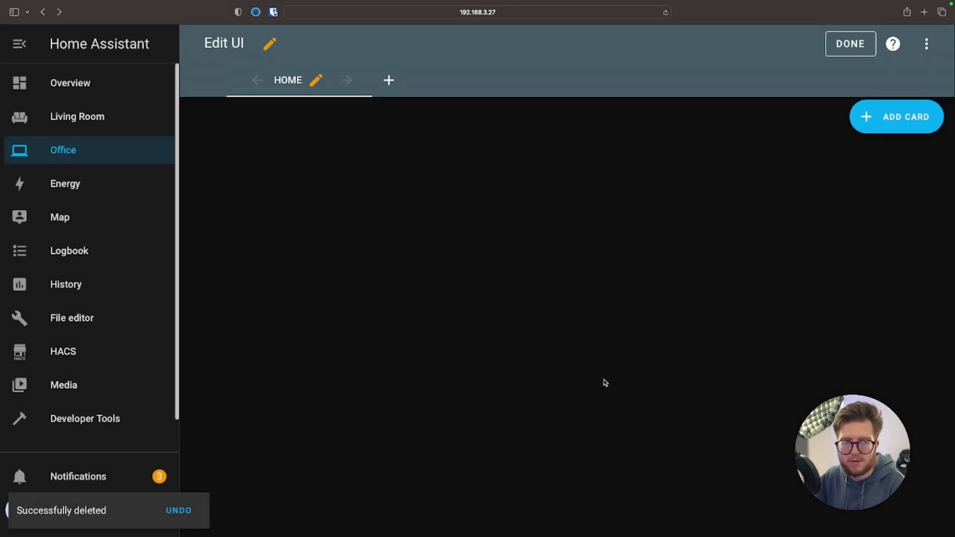
# Add a Light card for the Office Wall Light entity to the Home view, name it "Office Wall Light" and save it
pyautogui.click(910, 128)
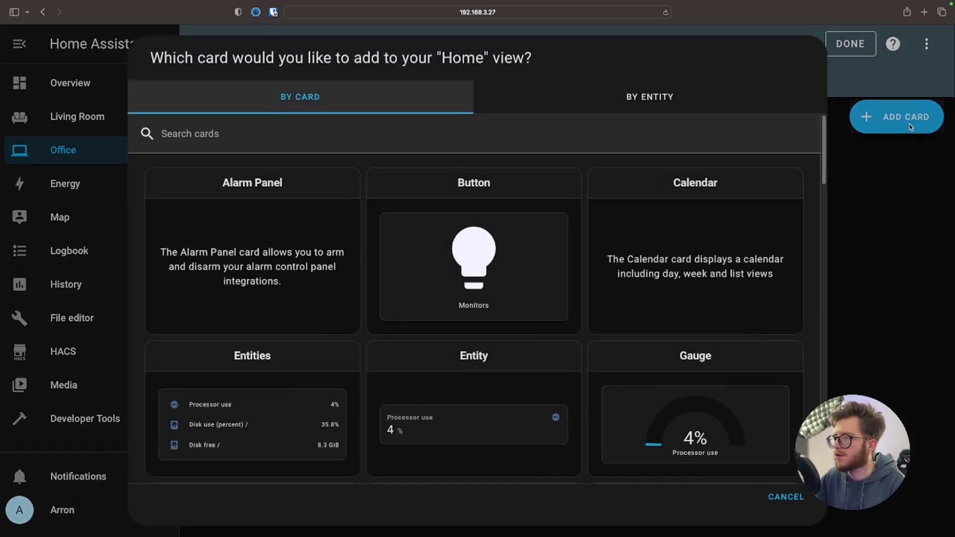
pyautogui.scroll(-10, 641, 301)
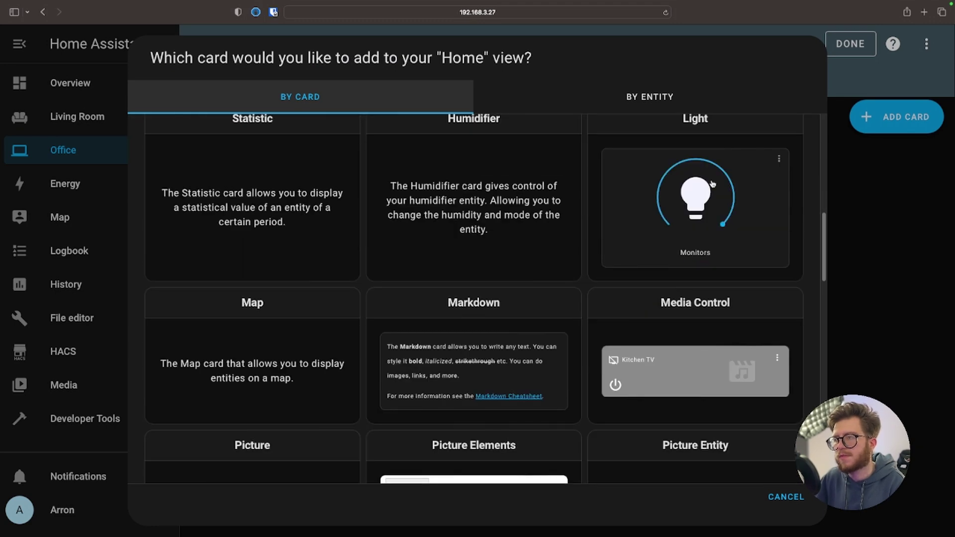
pyautogui.scroll(2, 712, 183)
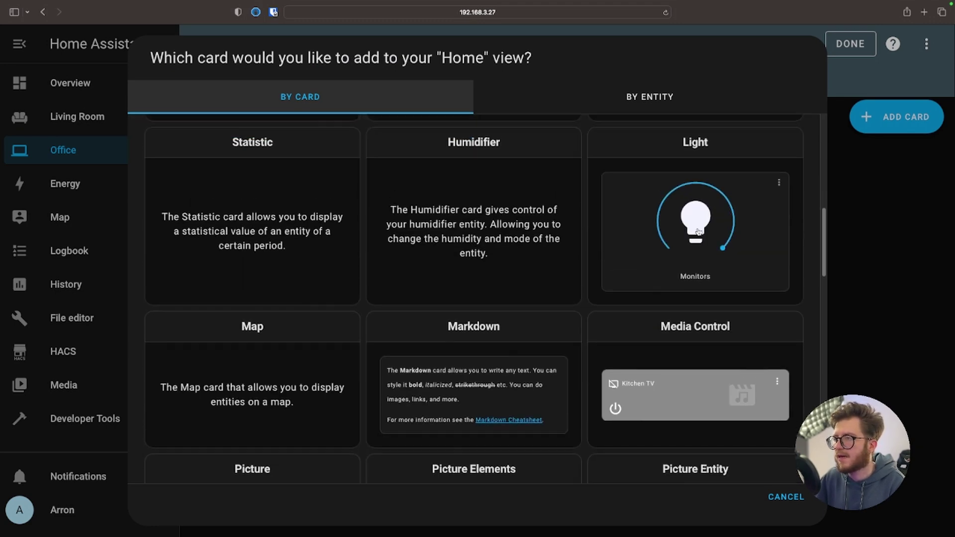
pyautogui.click(720, 213)
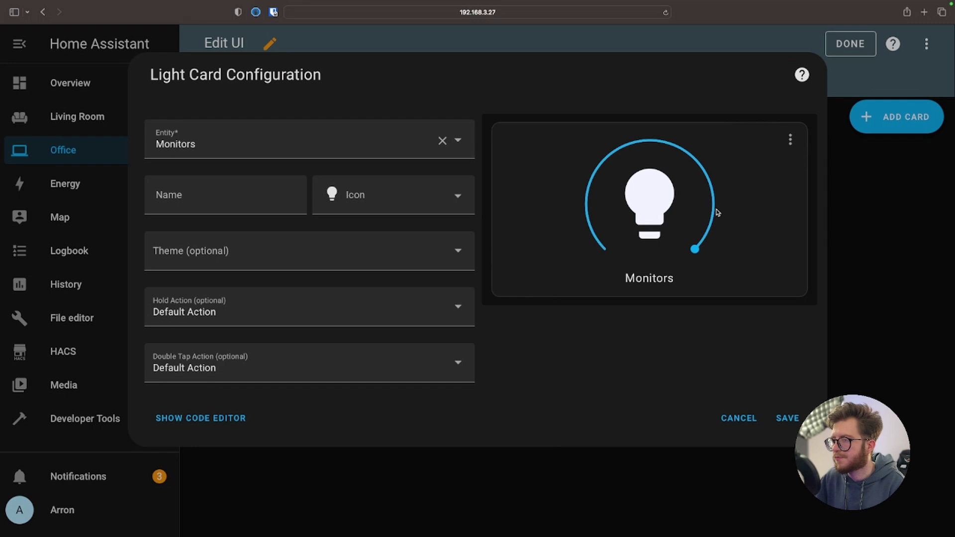
pyautogui.click(235, 145)
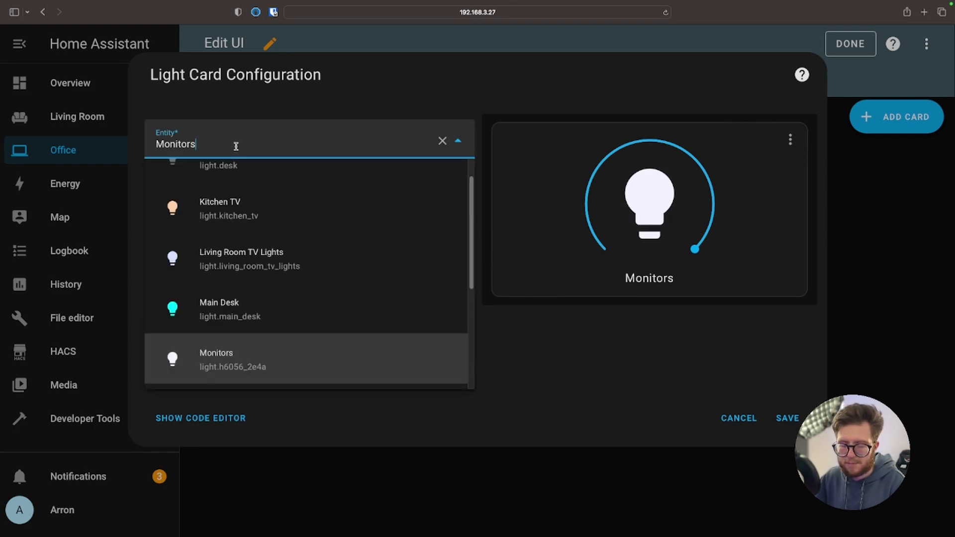
pyautogui.press('super+a')
pyautogui.write('Office')
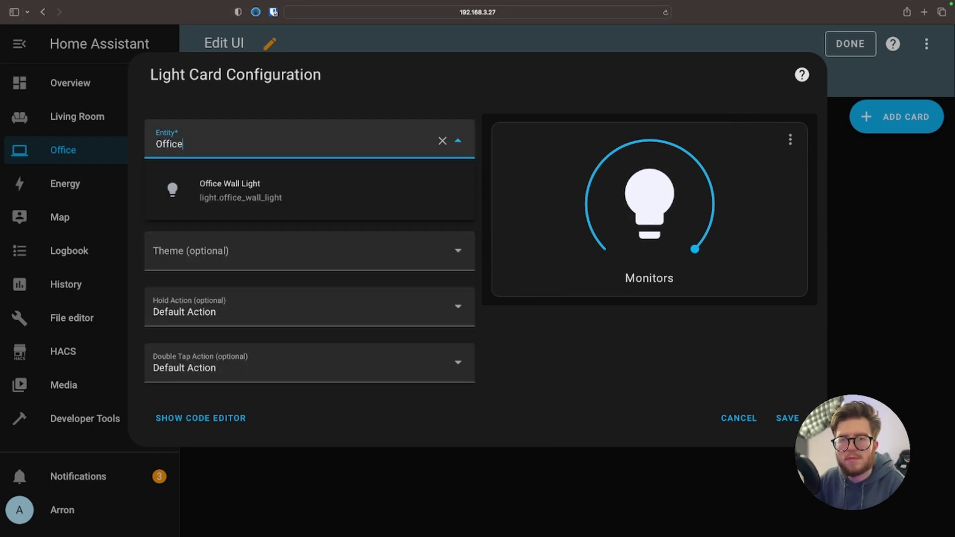
pyautogui.click(340, 197)
pyautogui.click(221, 190)
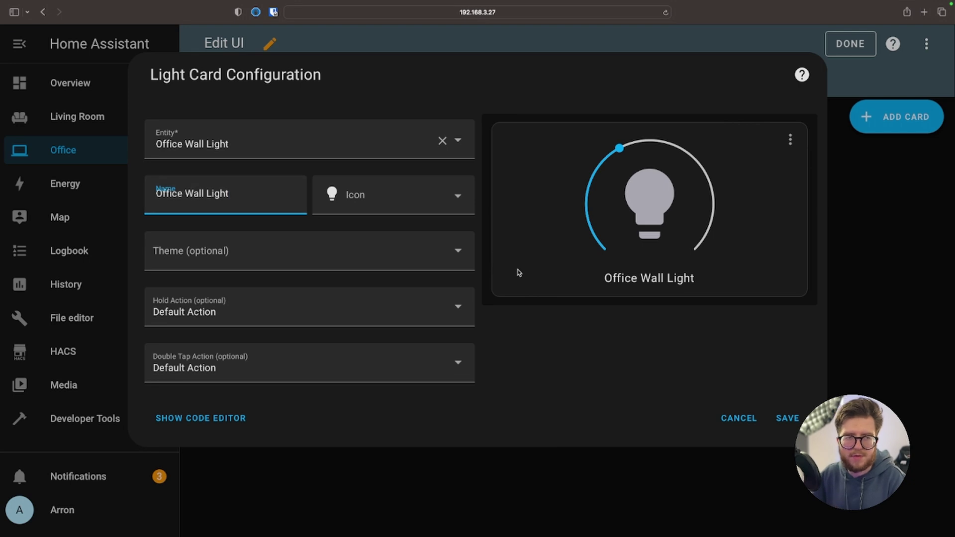
pyautogui.click(789, 418)
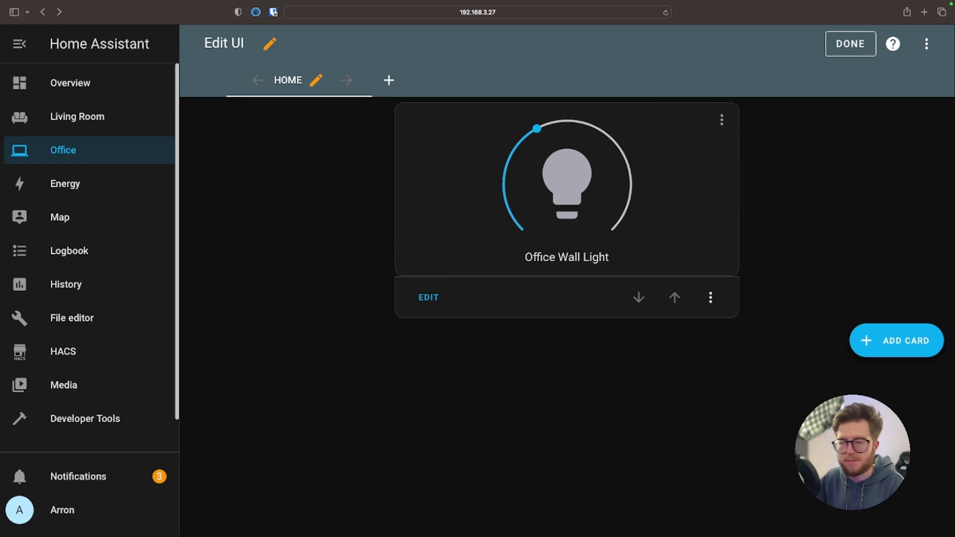
# Add an Entity card to the Home view and set its entity to Processor temperature
pyautogui.click(894, 347)
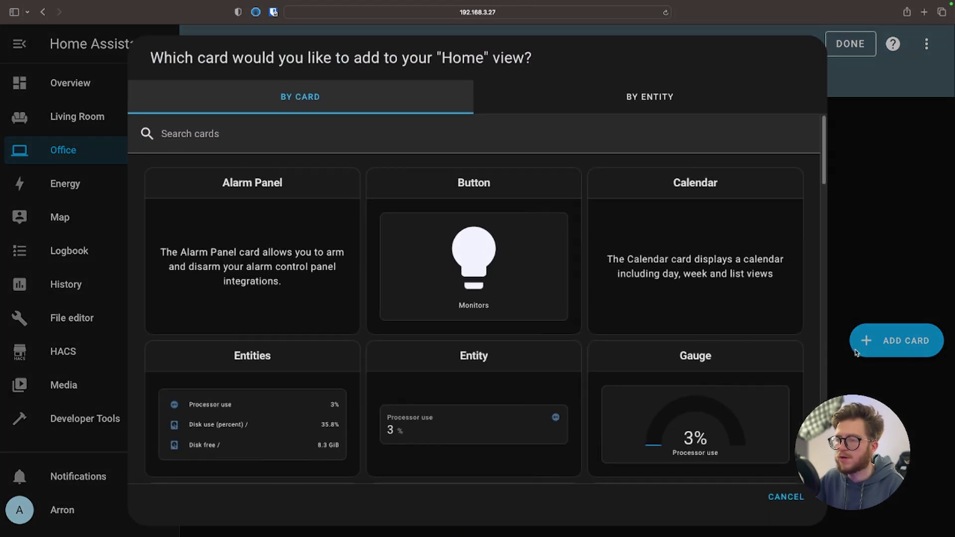
pyautogui.scroll(-2, 757, 433)
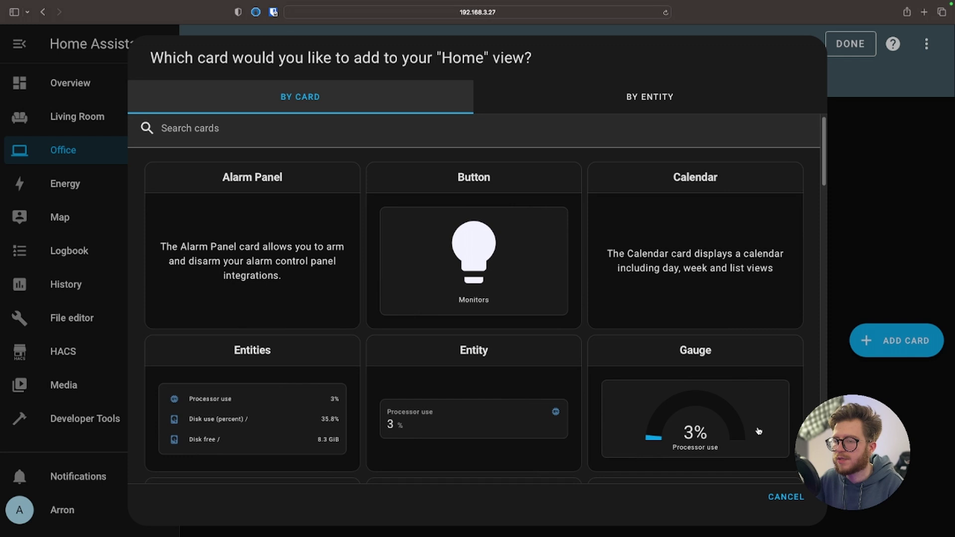
pyautogui.scroll(-5, 756, 427)
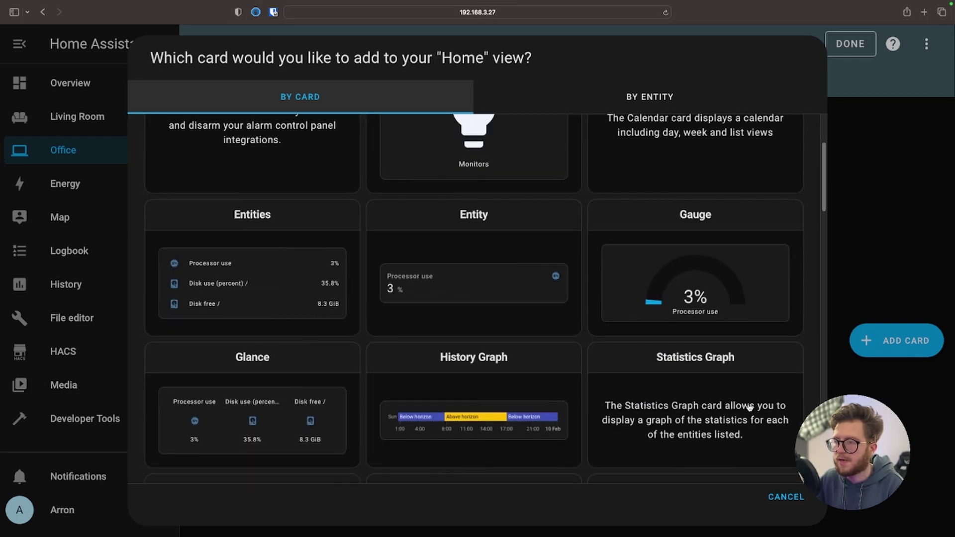
pyautogui.click(477, 287)
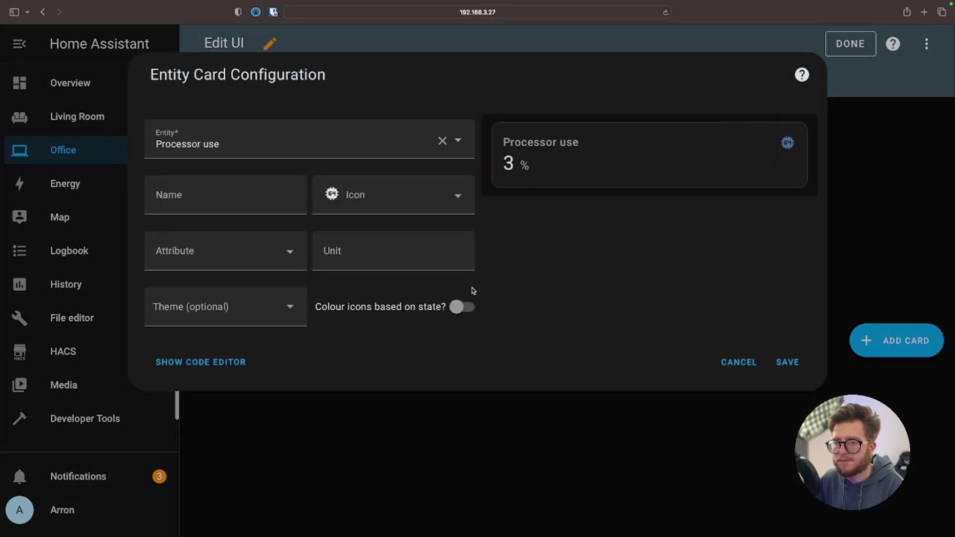
pyautogui.click(304, 144)
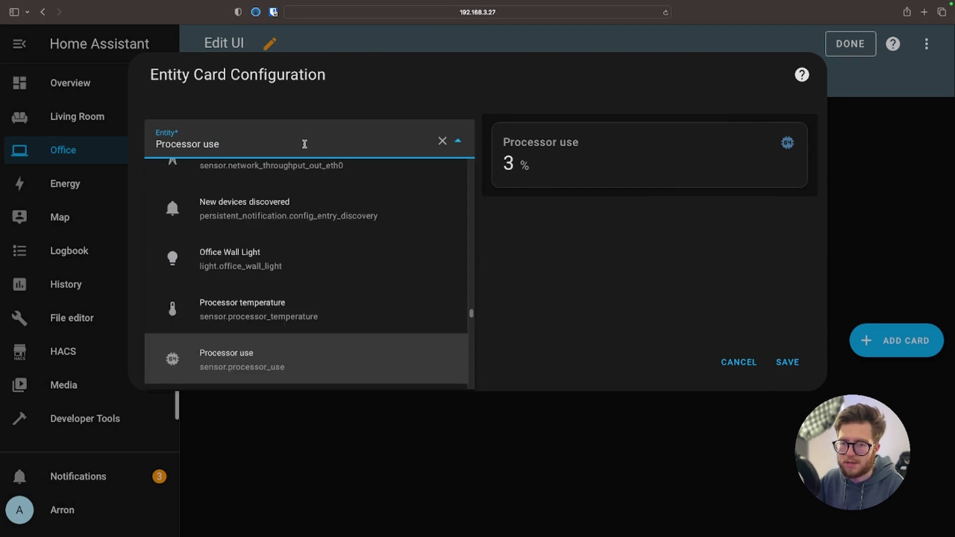
pyautogui.click(376, 312)
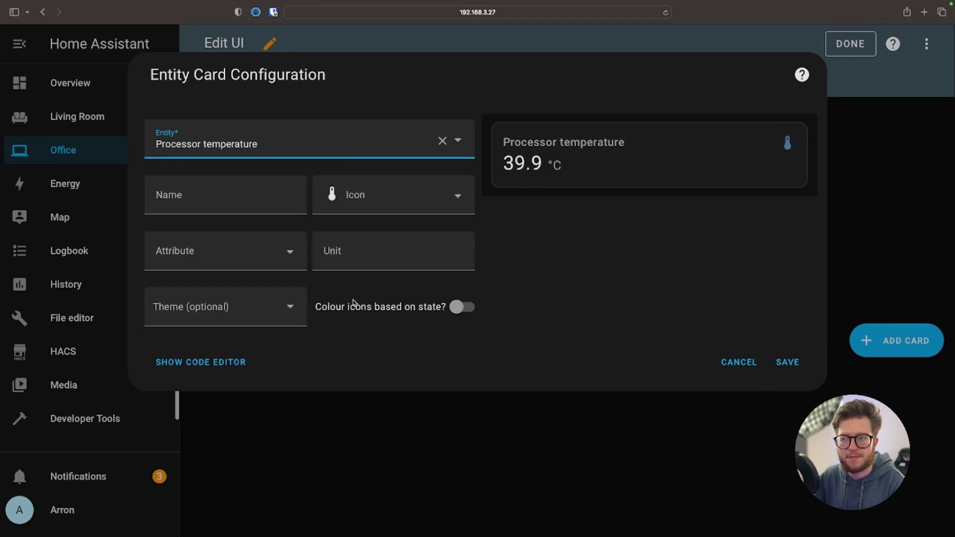
# Name the entity card "Raspberry PI Temperature", look at its attribute choices without picking one, and save the card
pyautogui.click(232, 196)
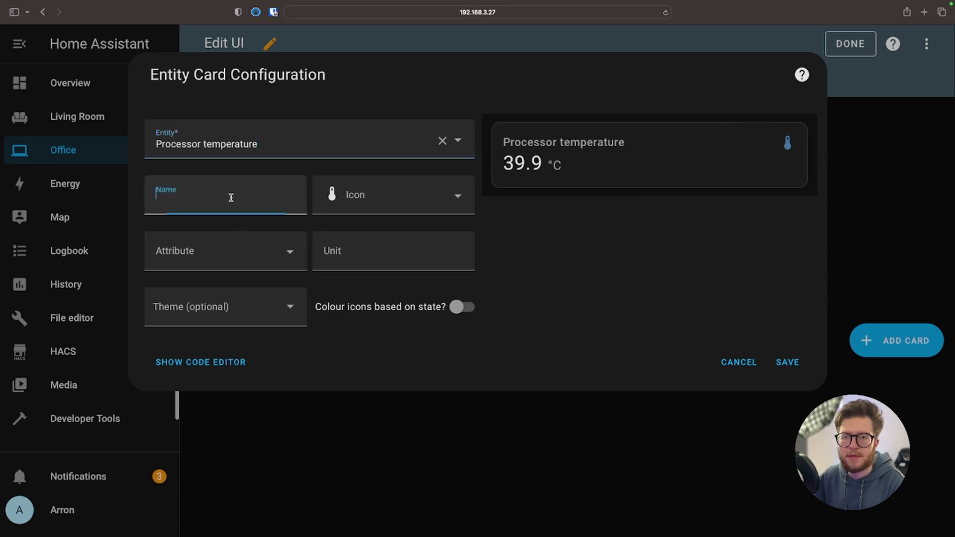
pyautogui.write('R')
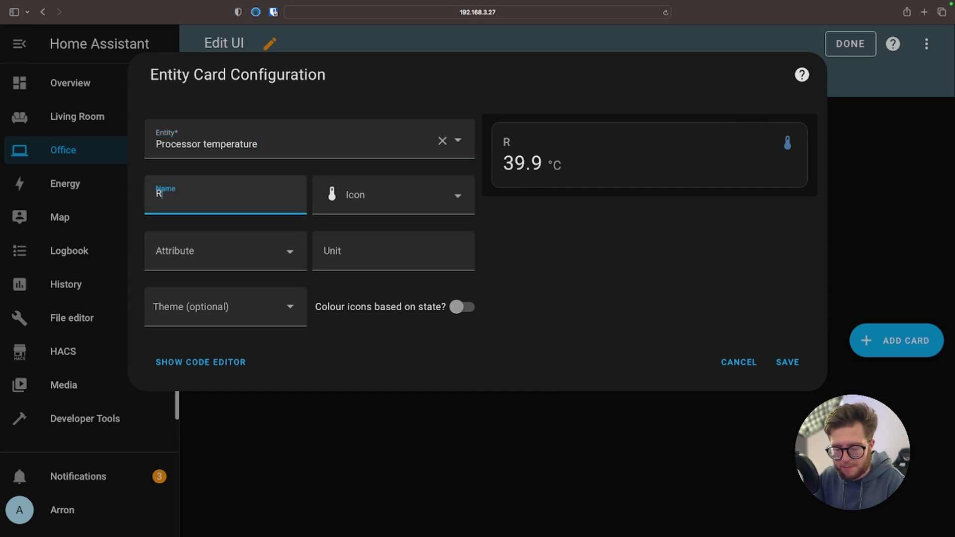
pyautogui.write('aspberry PI Temperature')
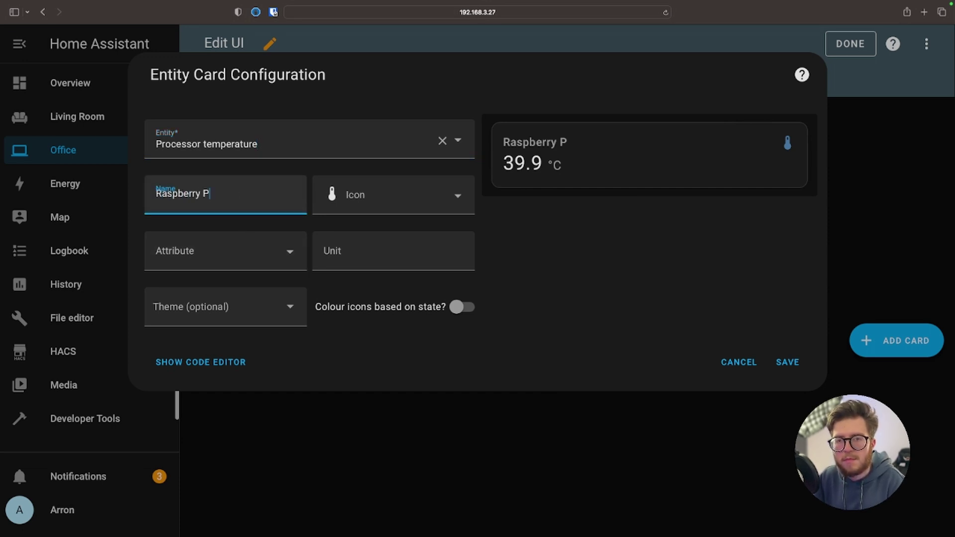
pyautogui.click(266, 253)
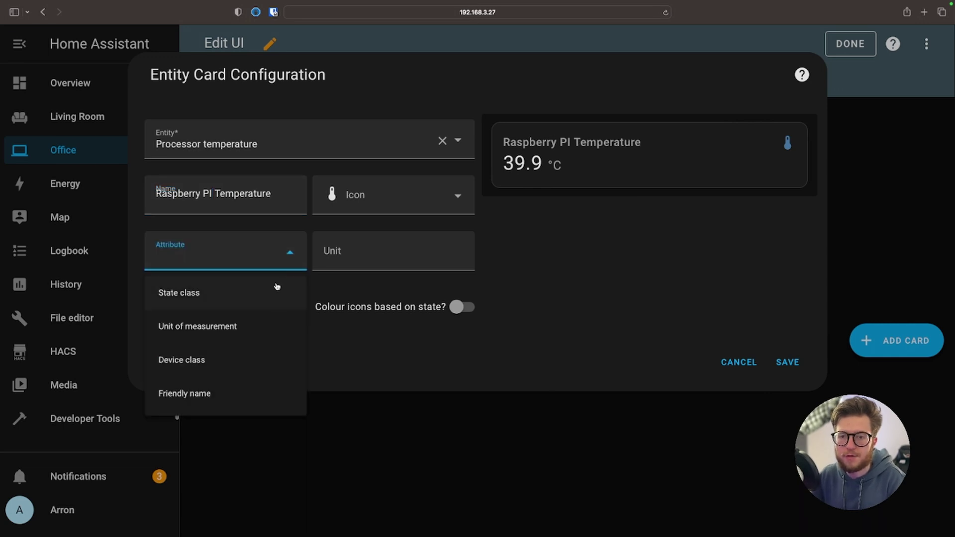
pyautogui.click(362, 248)
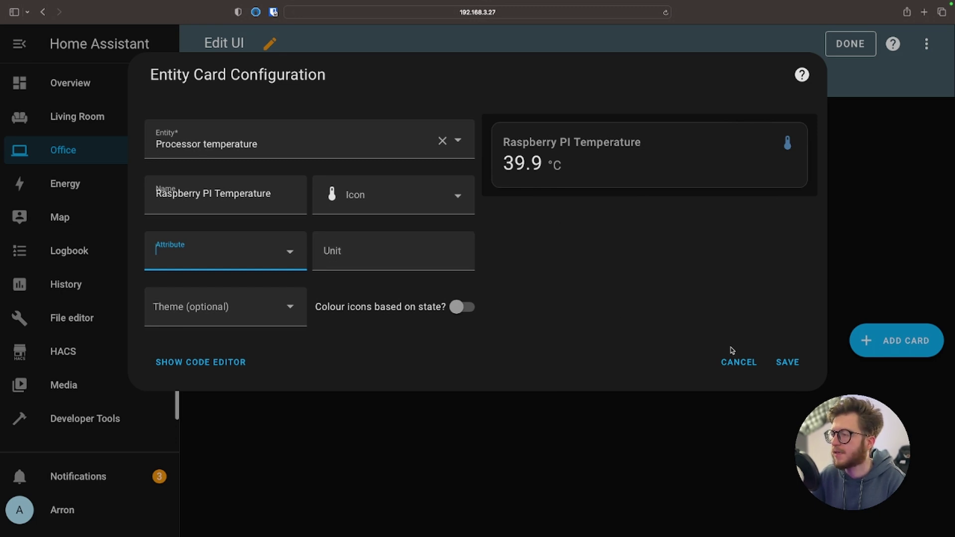
pyautogui.click(787, 363)
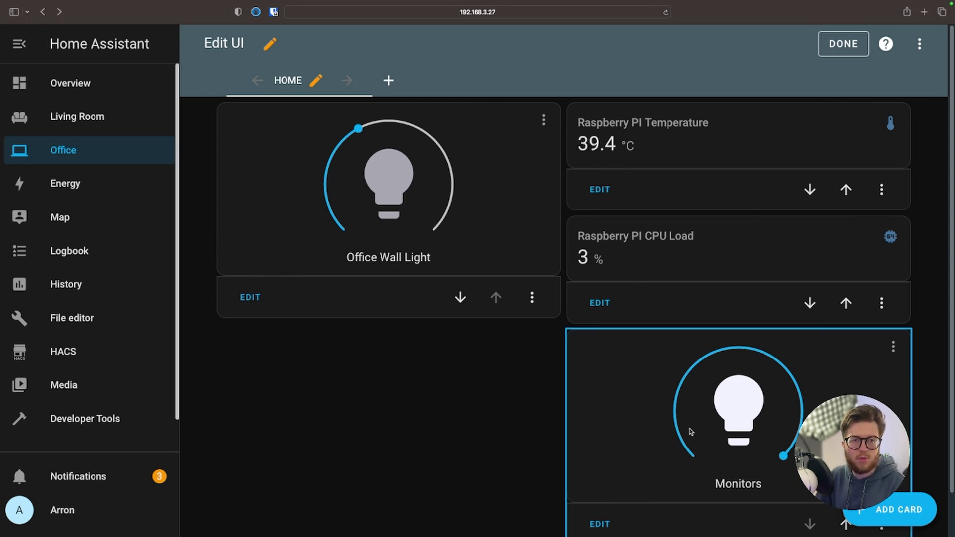
# Finish editing the Office dashboard and toggle the Office Wall Light and Monitors lights from their cards
pyautogui.click(844, 46)
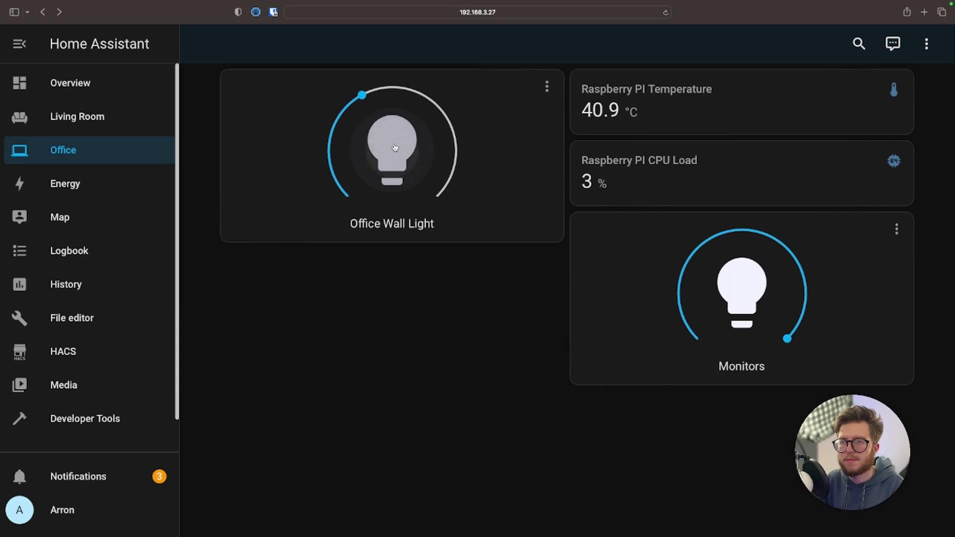
pyautogui.click(395, 148)
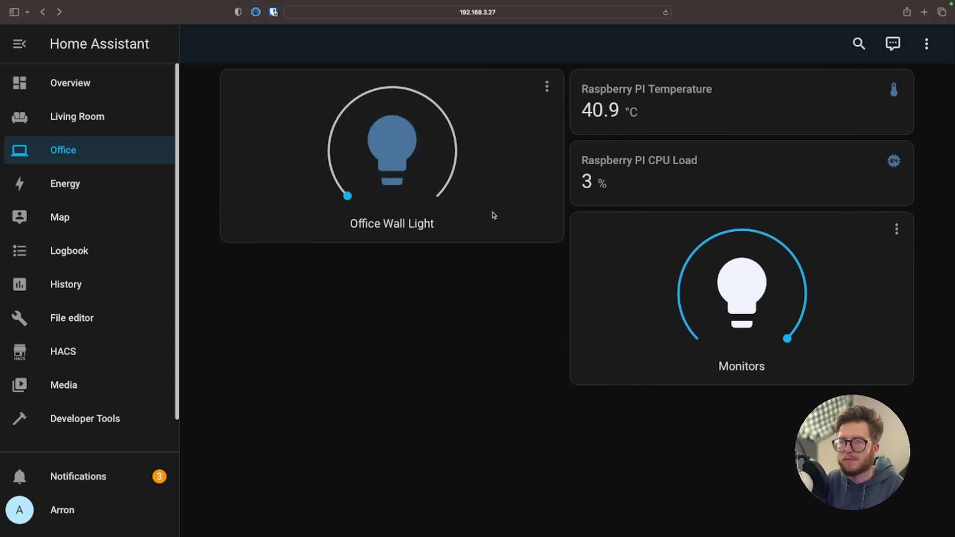
pyautogui.click(756, 285)
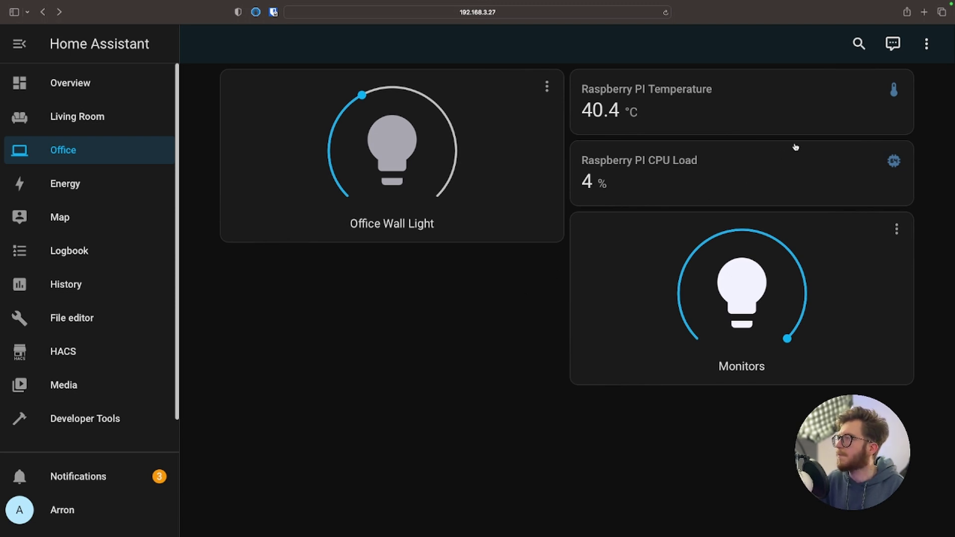
# Edit the dashboard to move the Office Wall Light card one place down, after Raspberry PI Temperature, and finish editing
pyautogui.click(927, 54)
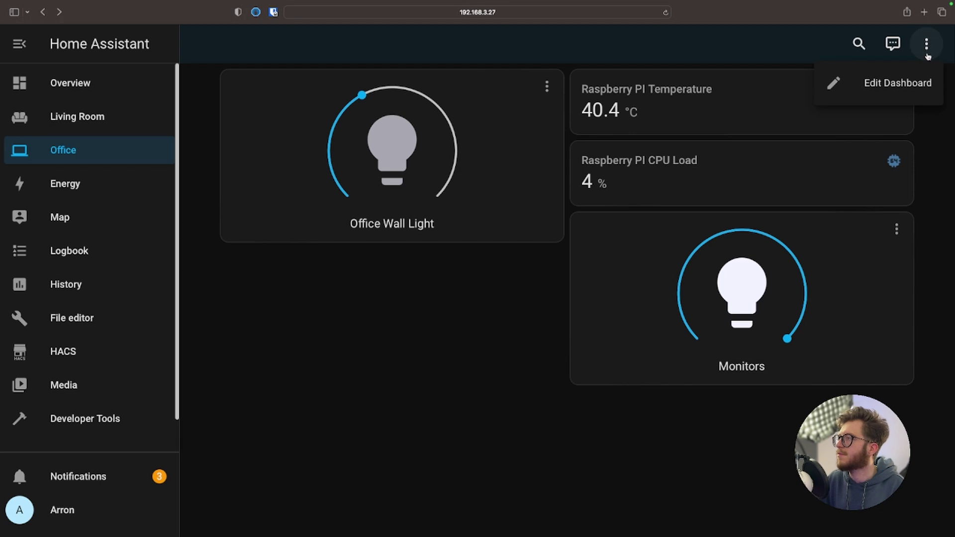
pyautogui.click(928, 83)
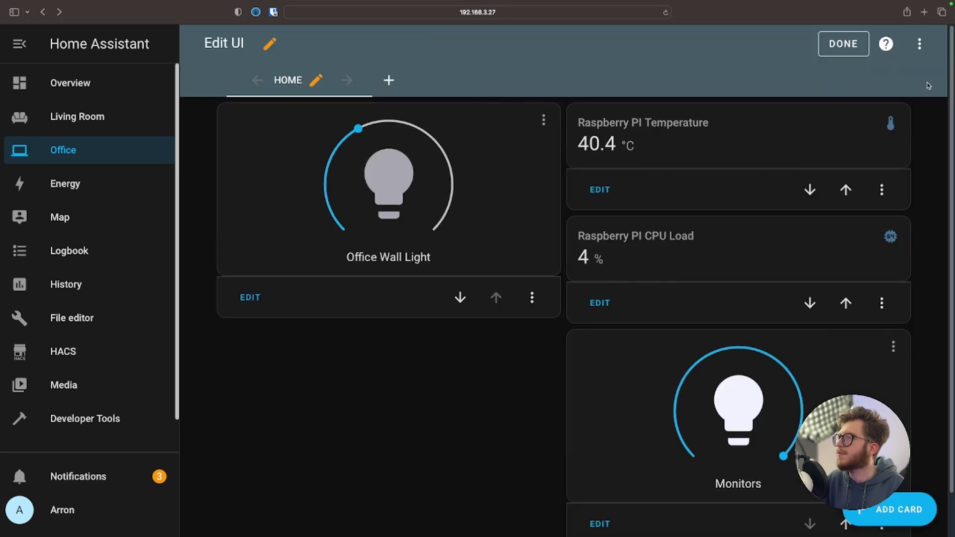
pyautogui.click(460, 297)
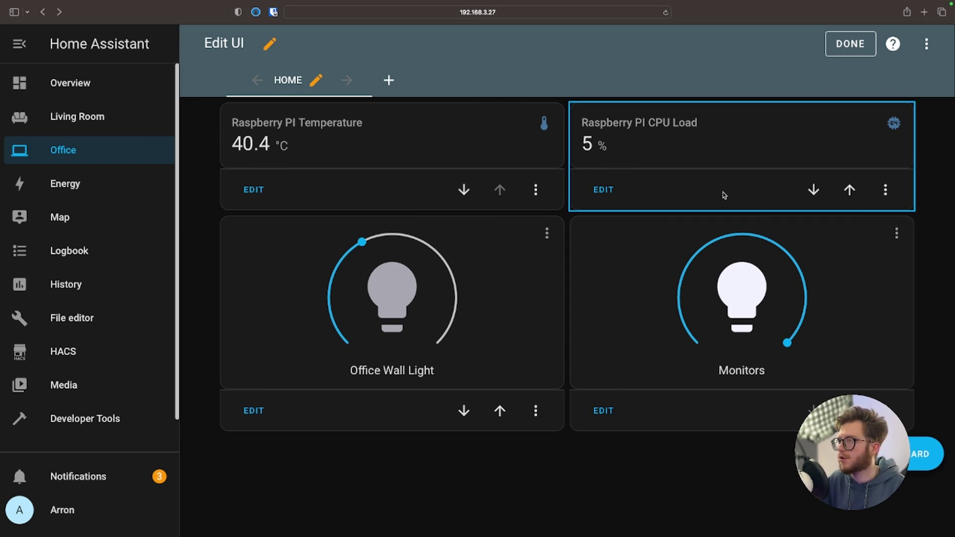
pyautogui.click(850, 52)
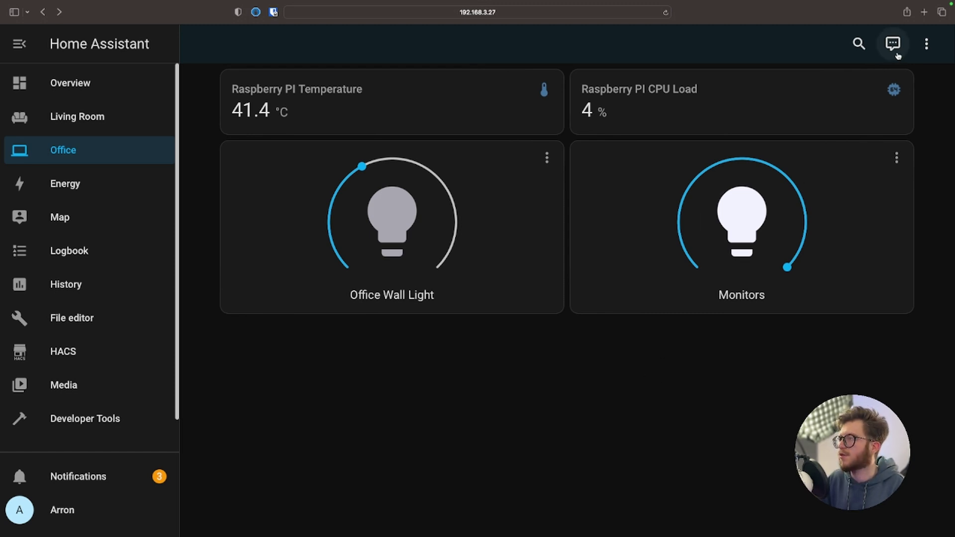
# Reopen the dashboard for editing and delete the Raspberry PI Temperature card
pyautogui.click(926, 44)
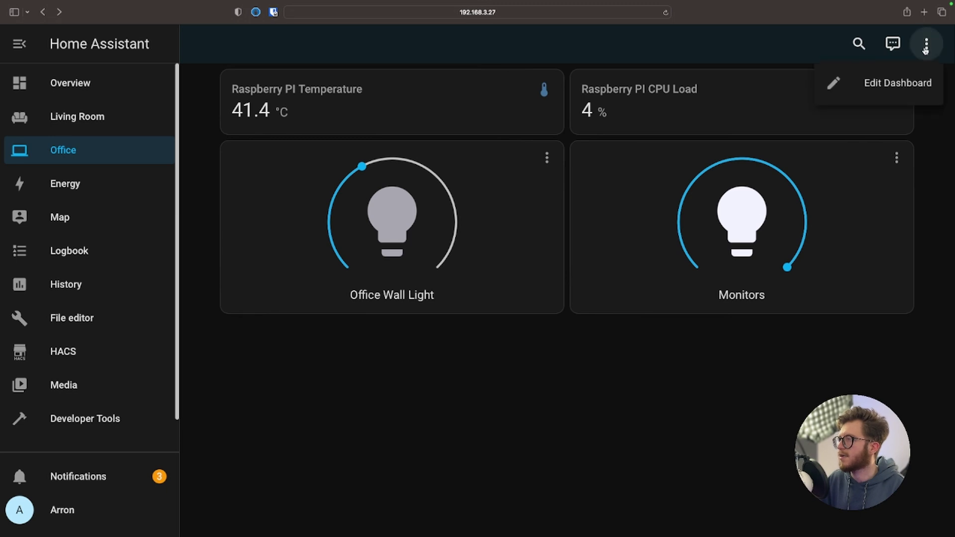
pyautogui.click(913, 81)
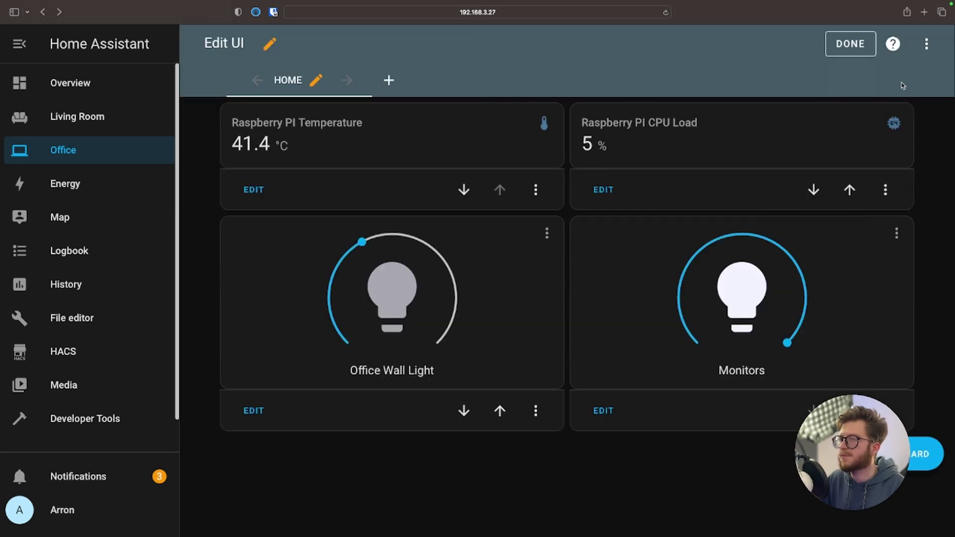
pyautogui.click(537, 190)
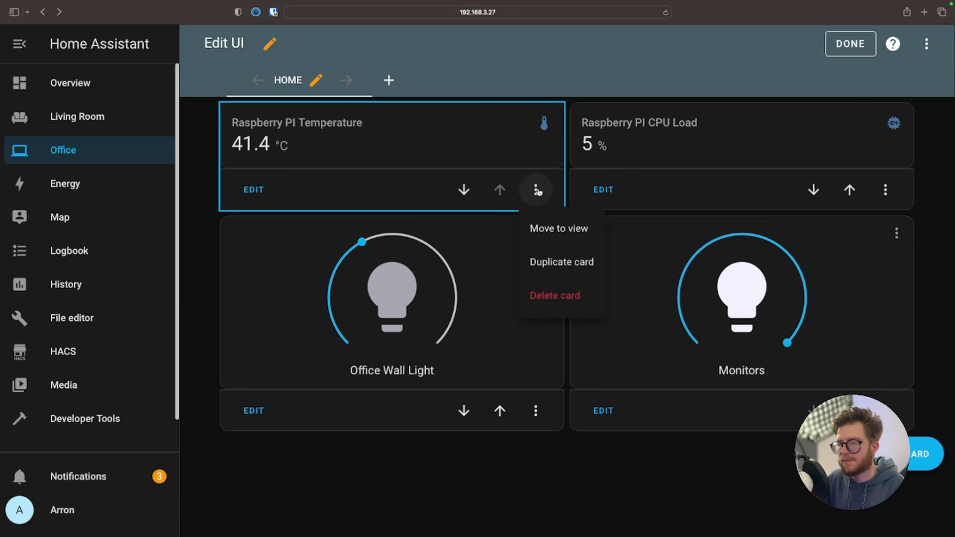
pyautogui.click(567, 298)
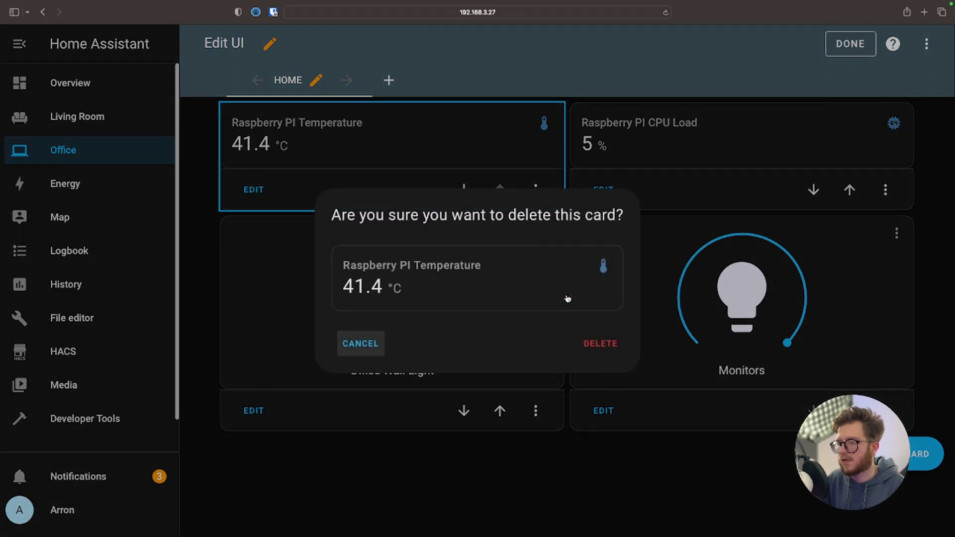
pyautogui.click(607, 342)
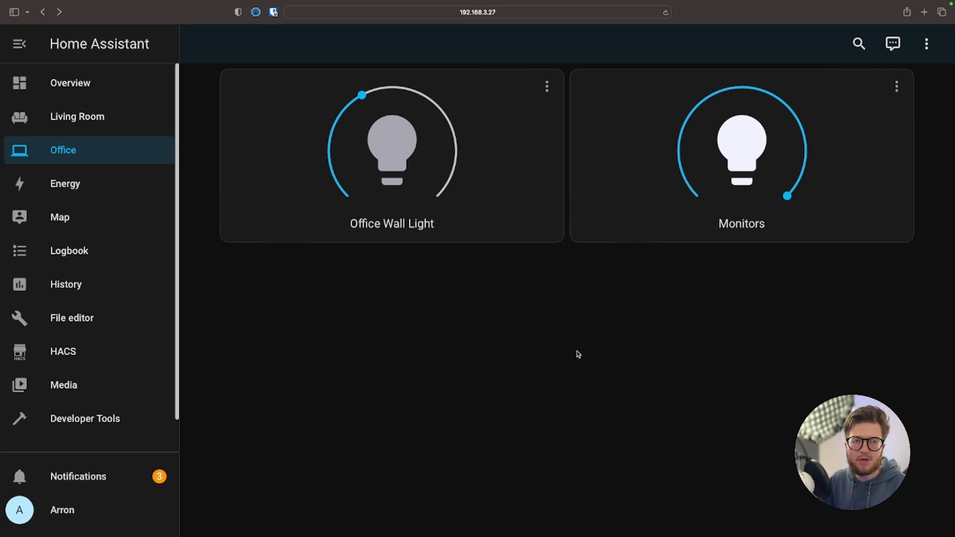